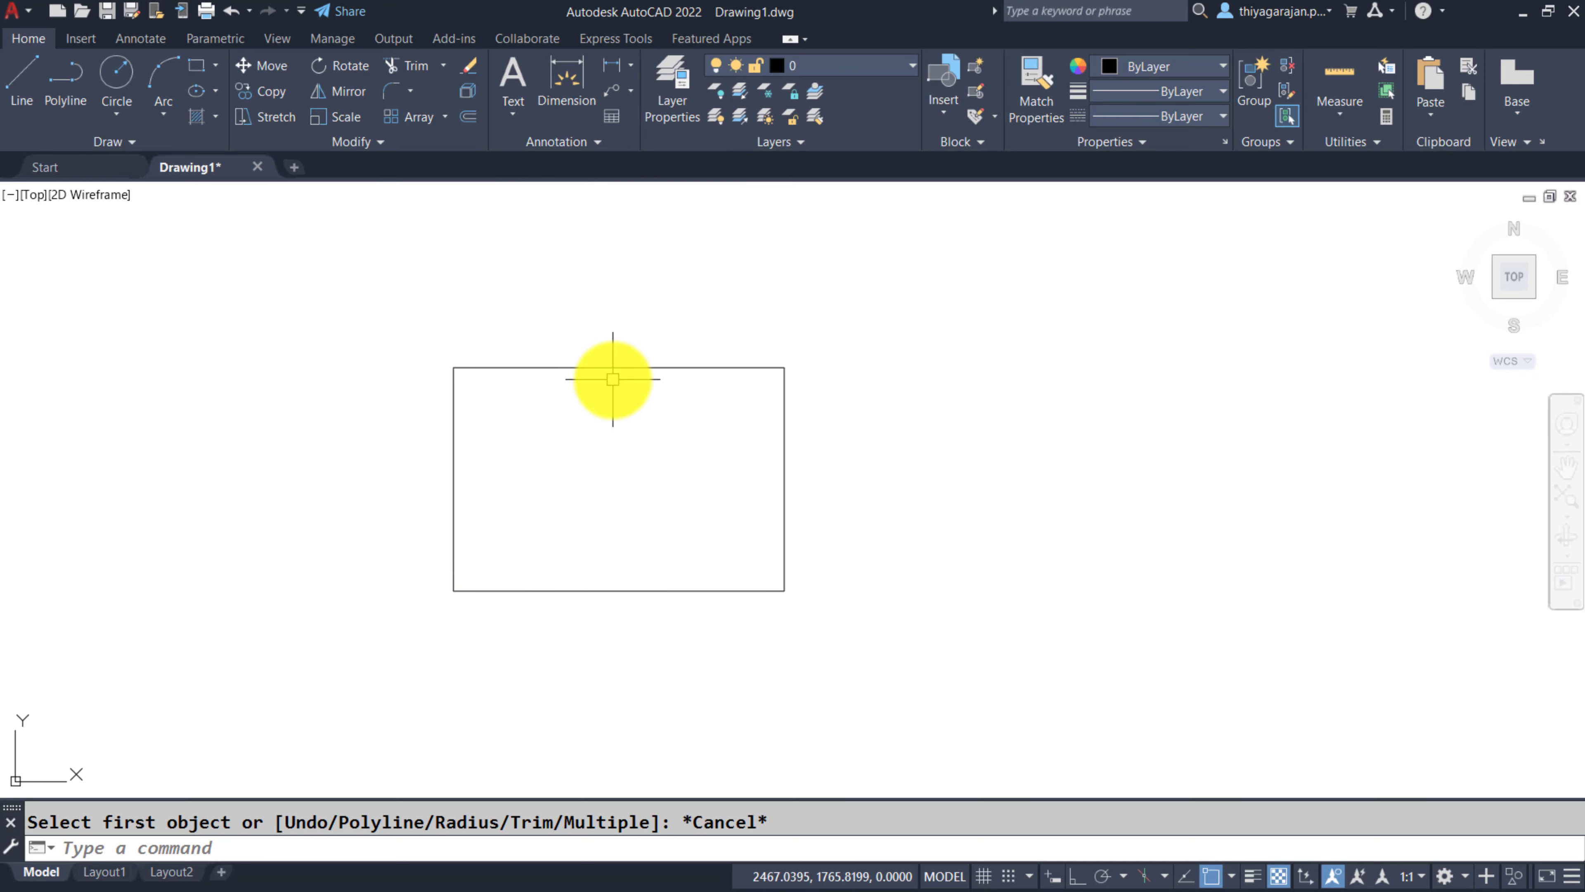
Chamfer the rectangle's lower-right corner with a first distance of 10 along the bottom edge and a second distance of 5.
text(chamfer)
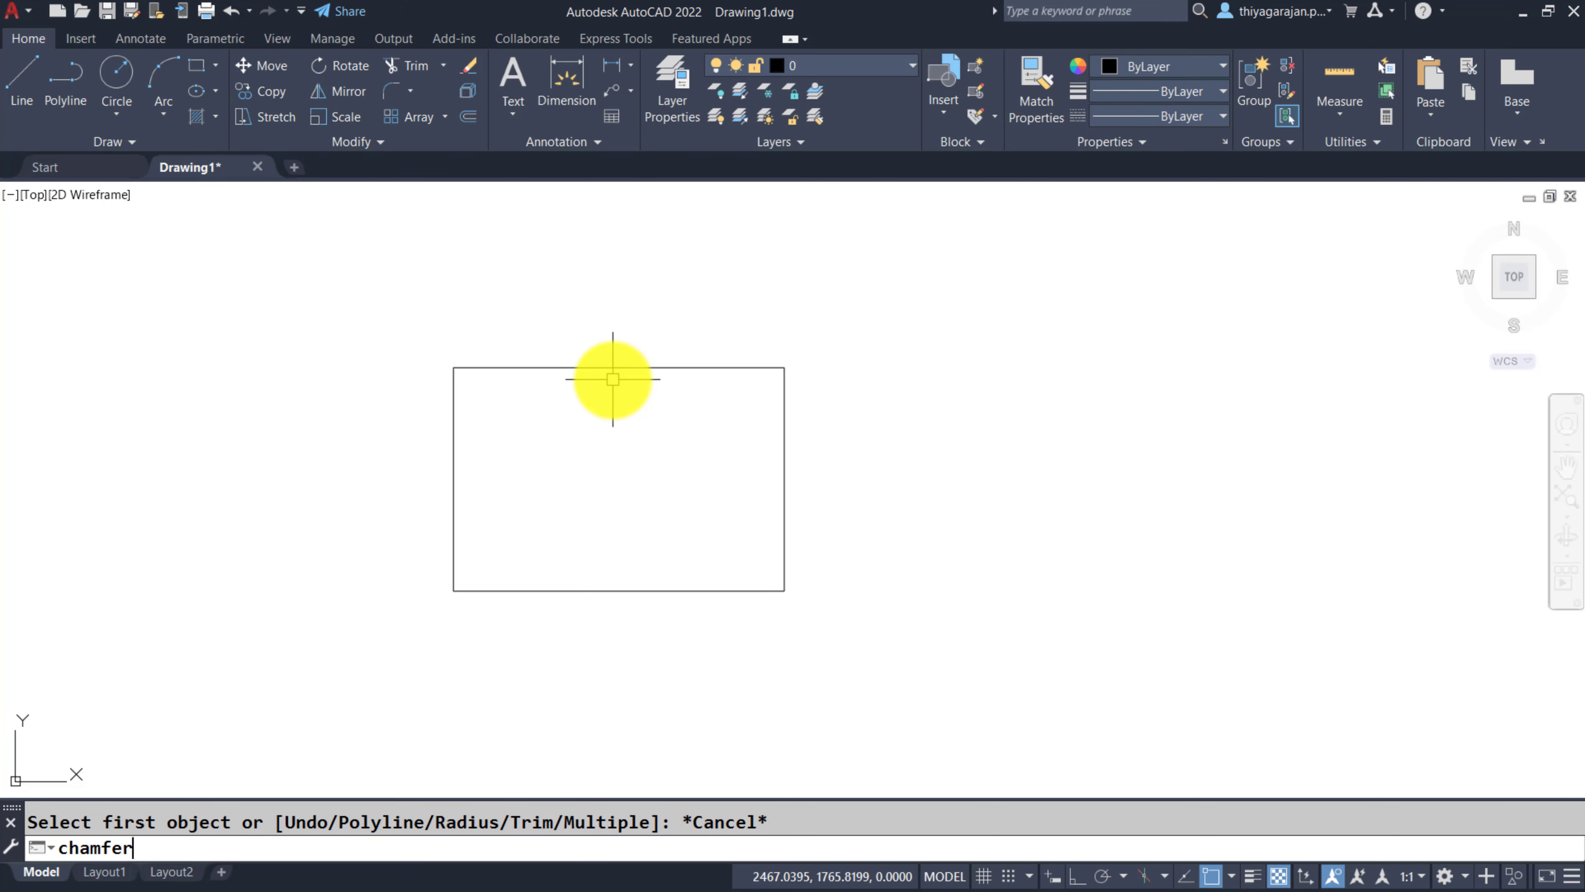
key(Return)
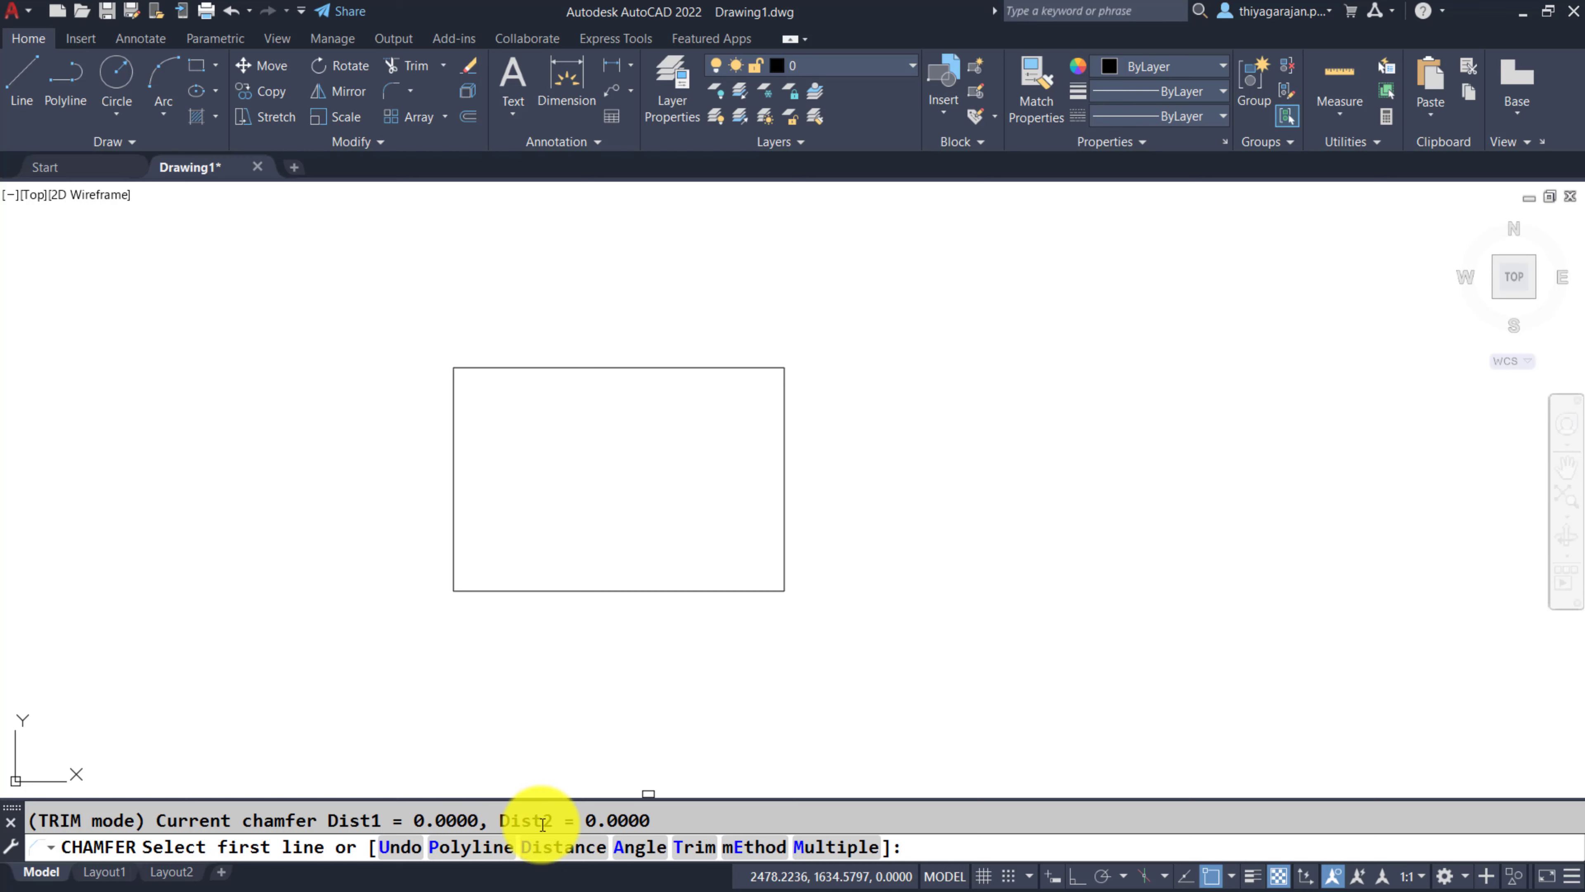
click(537, 855)
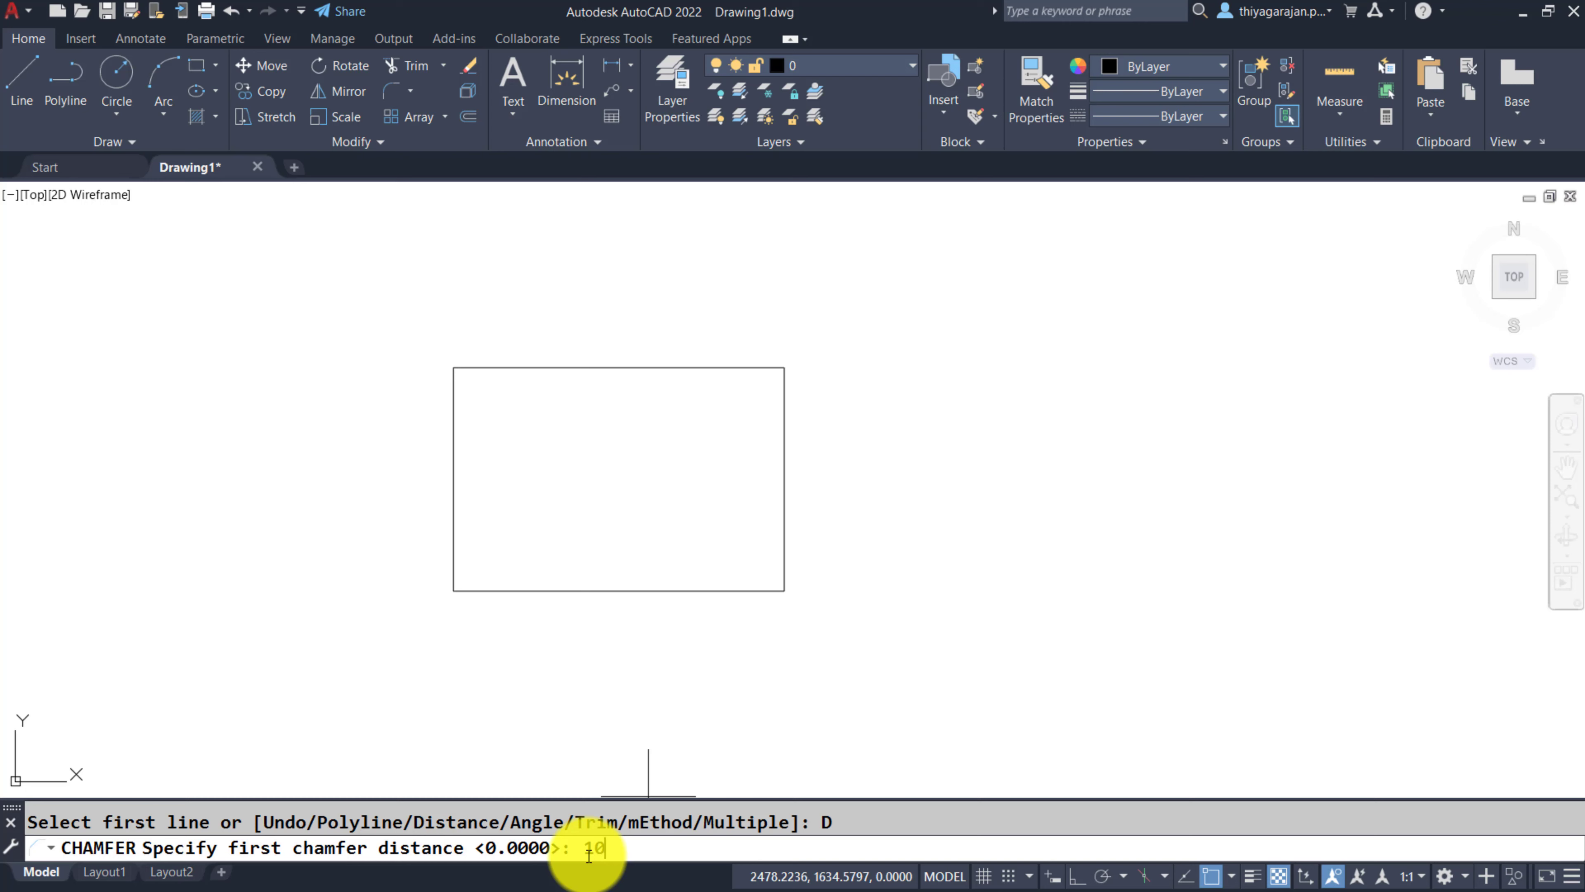
text(10)
key(Return)
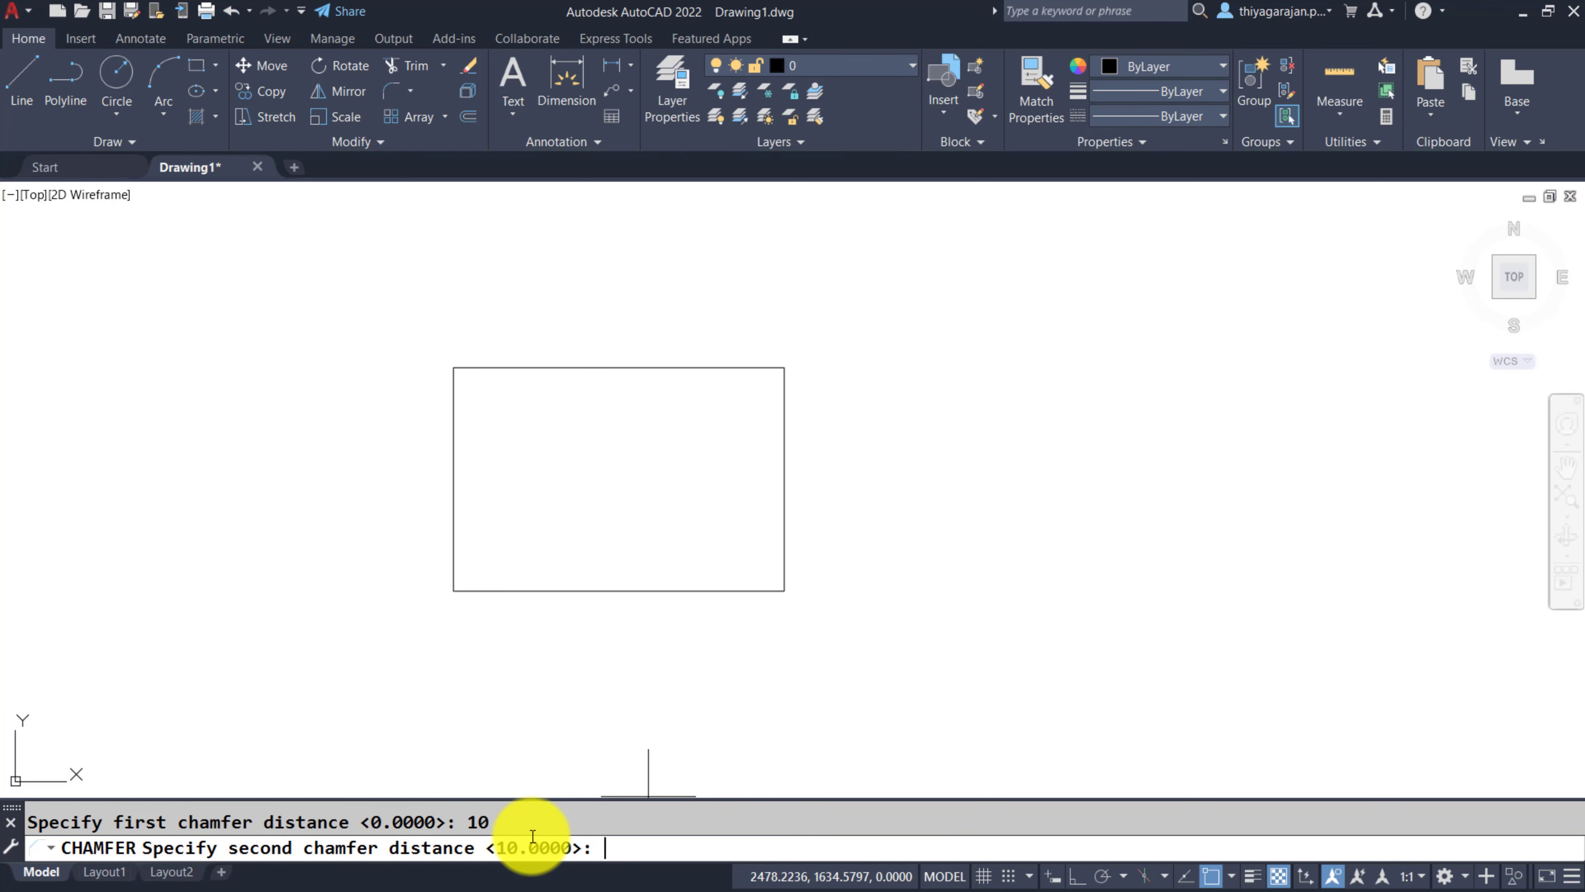
text(5)
key(Return)
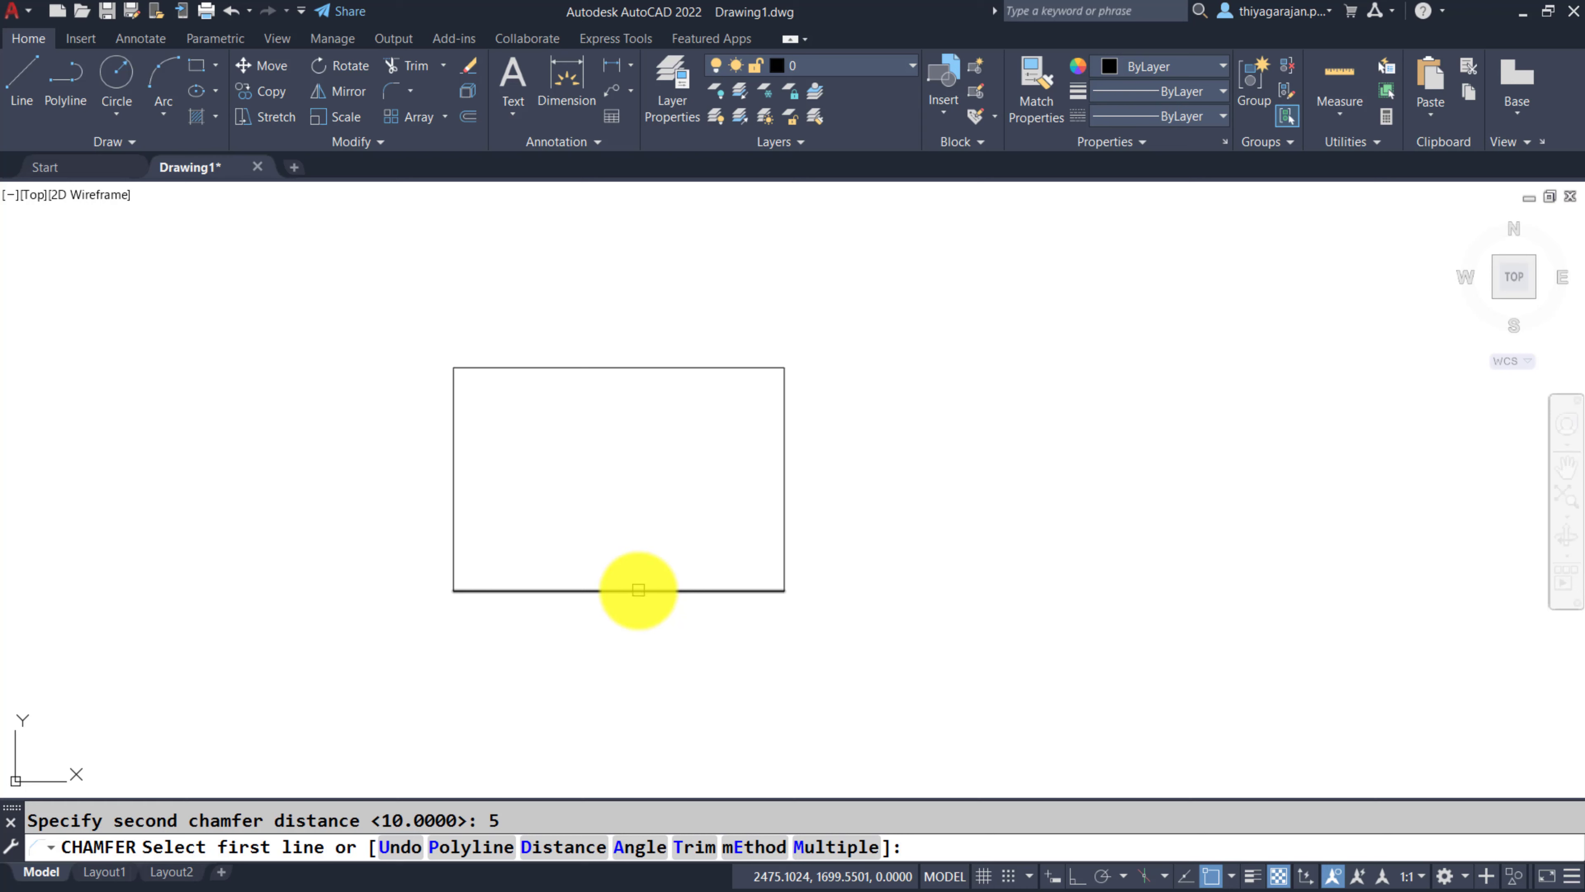
click(638, 589)
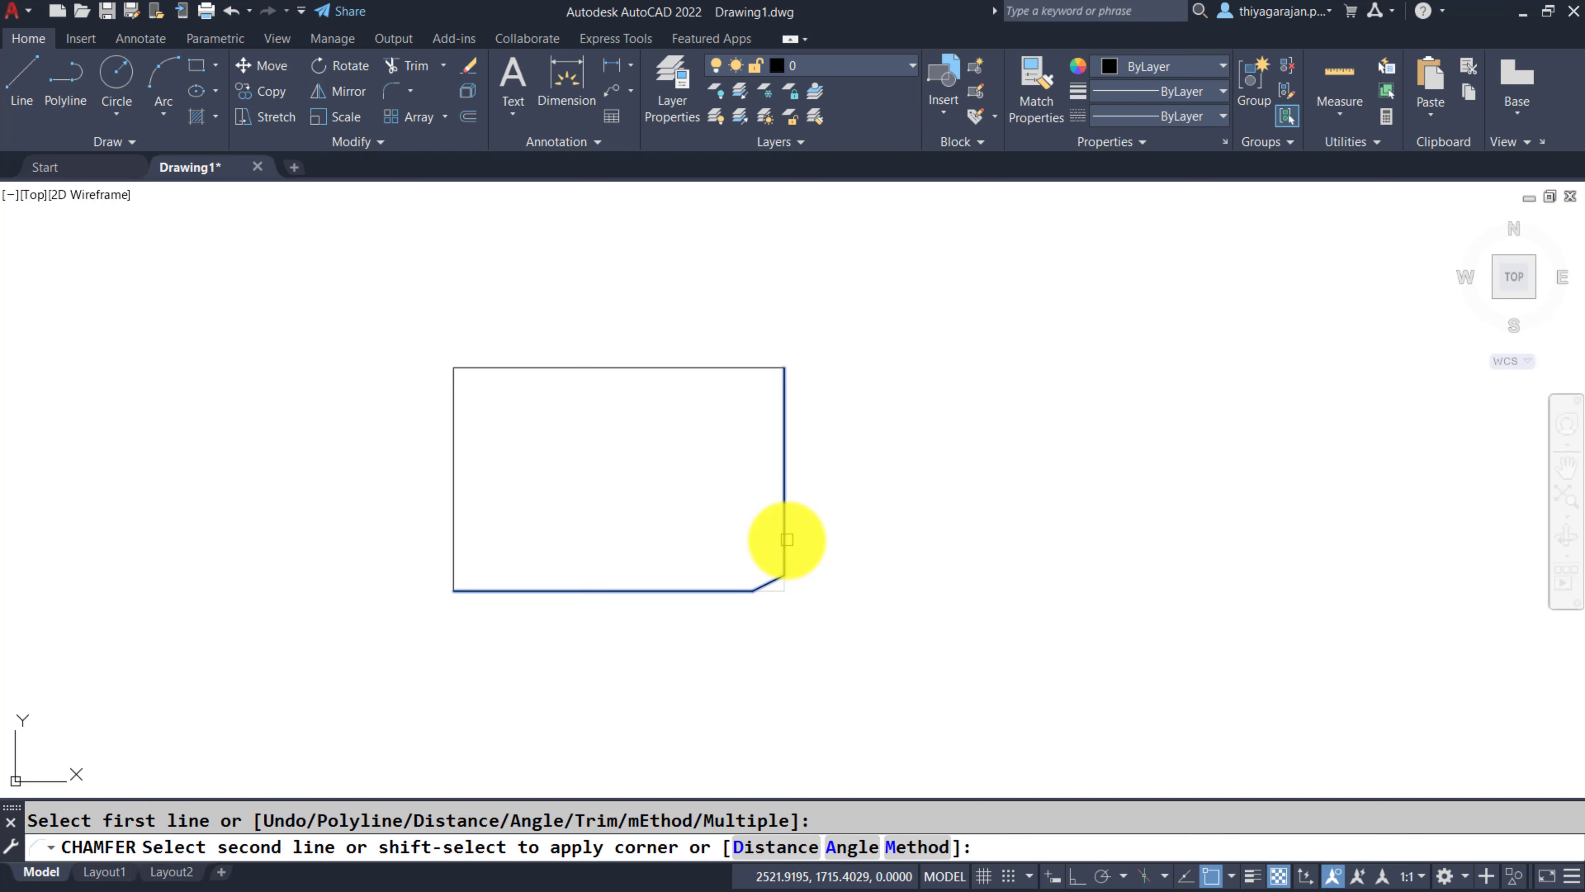
click(786, 539)
scroll(787, 562, up, 4)
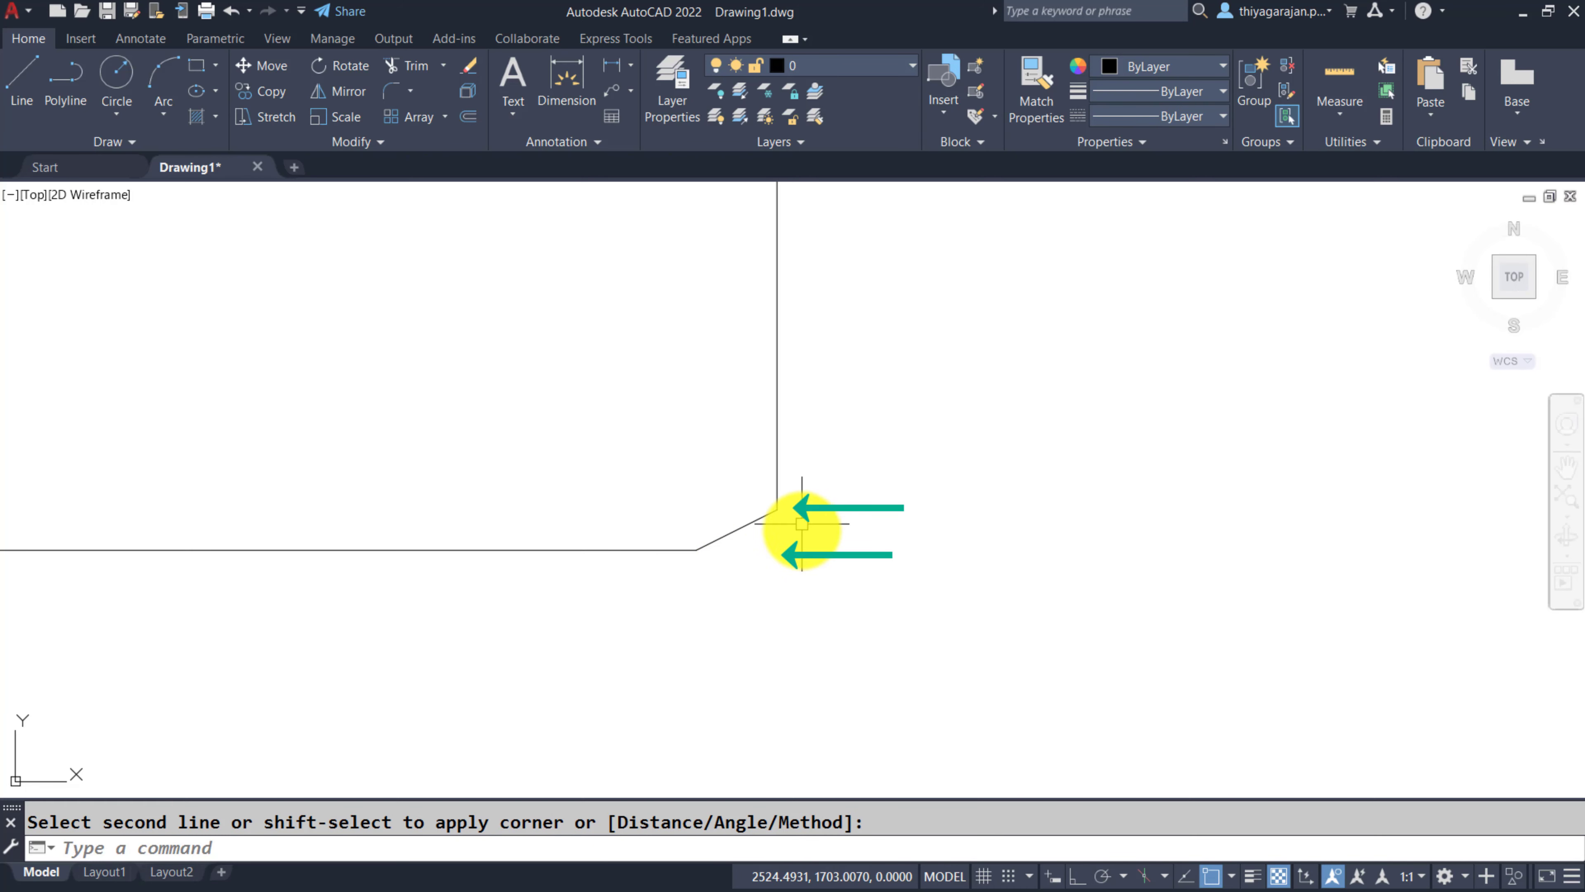
scroll(789, 638, down, 4)
Chamfer the three remaining rectangle corners in one Multiple operation, using the same 10 and 5 distances.
key(Return)
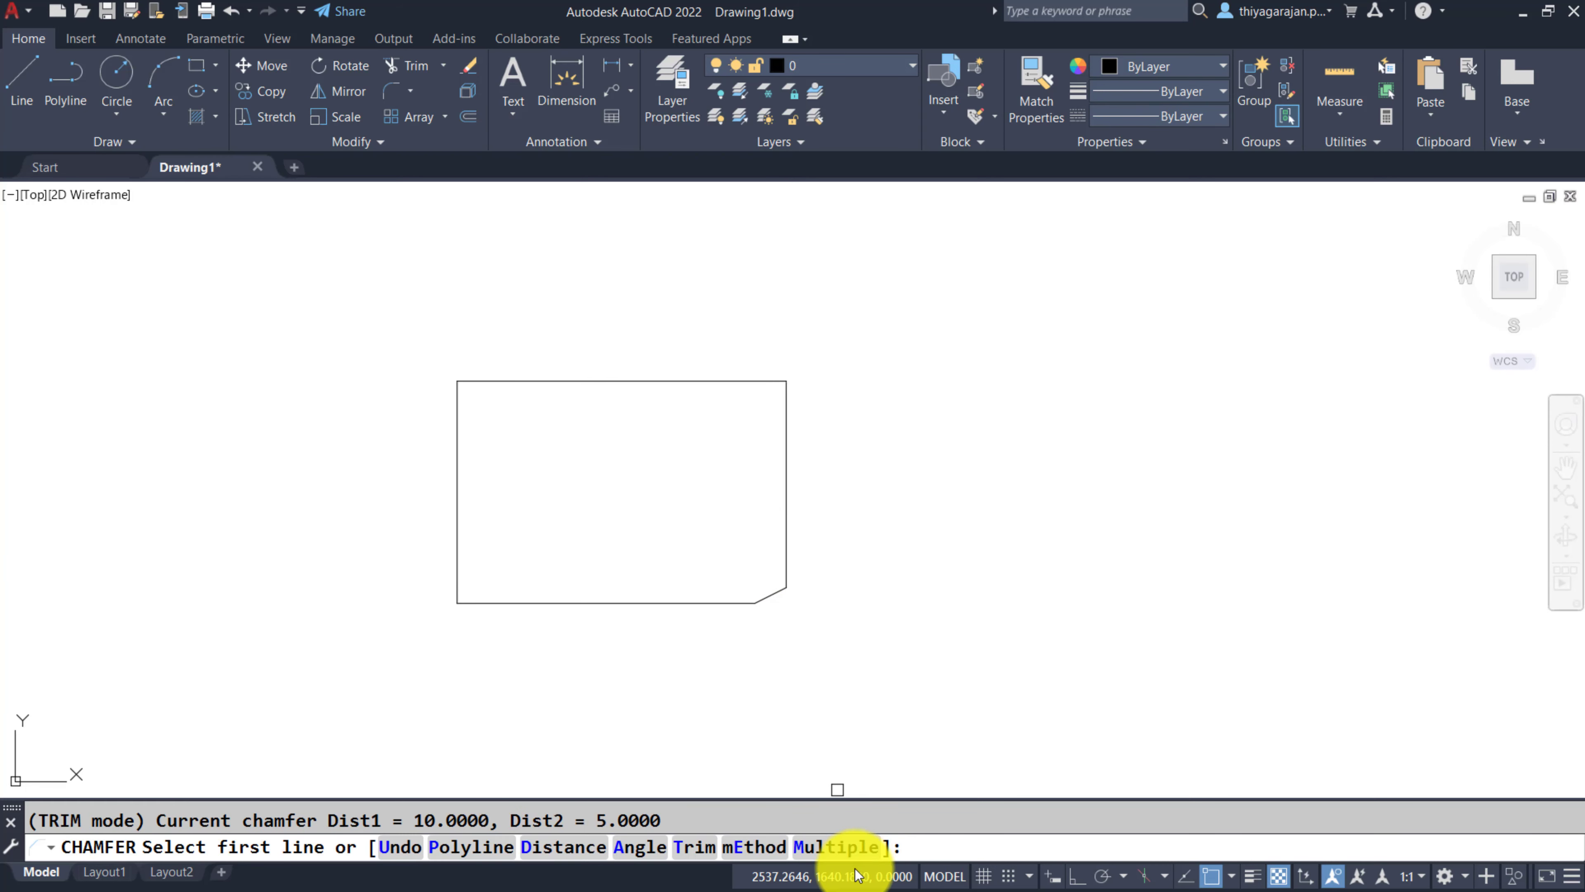
click(830, 852)
click(783, 428)
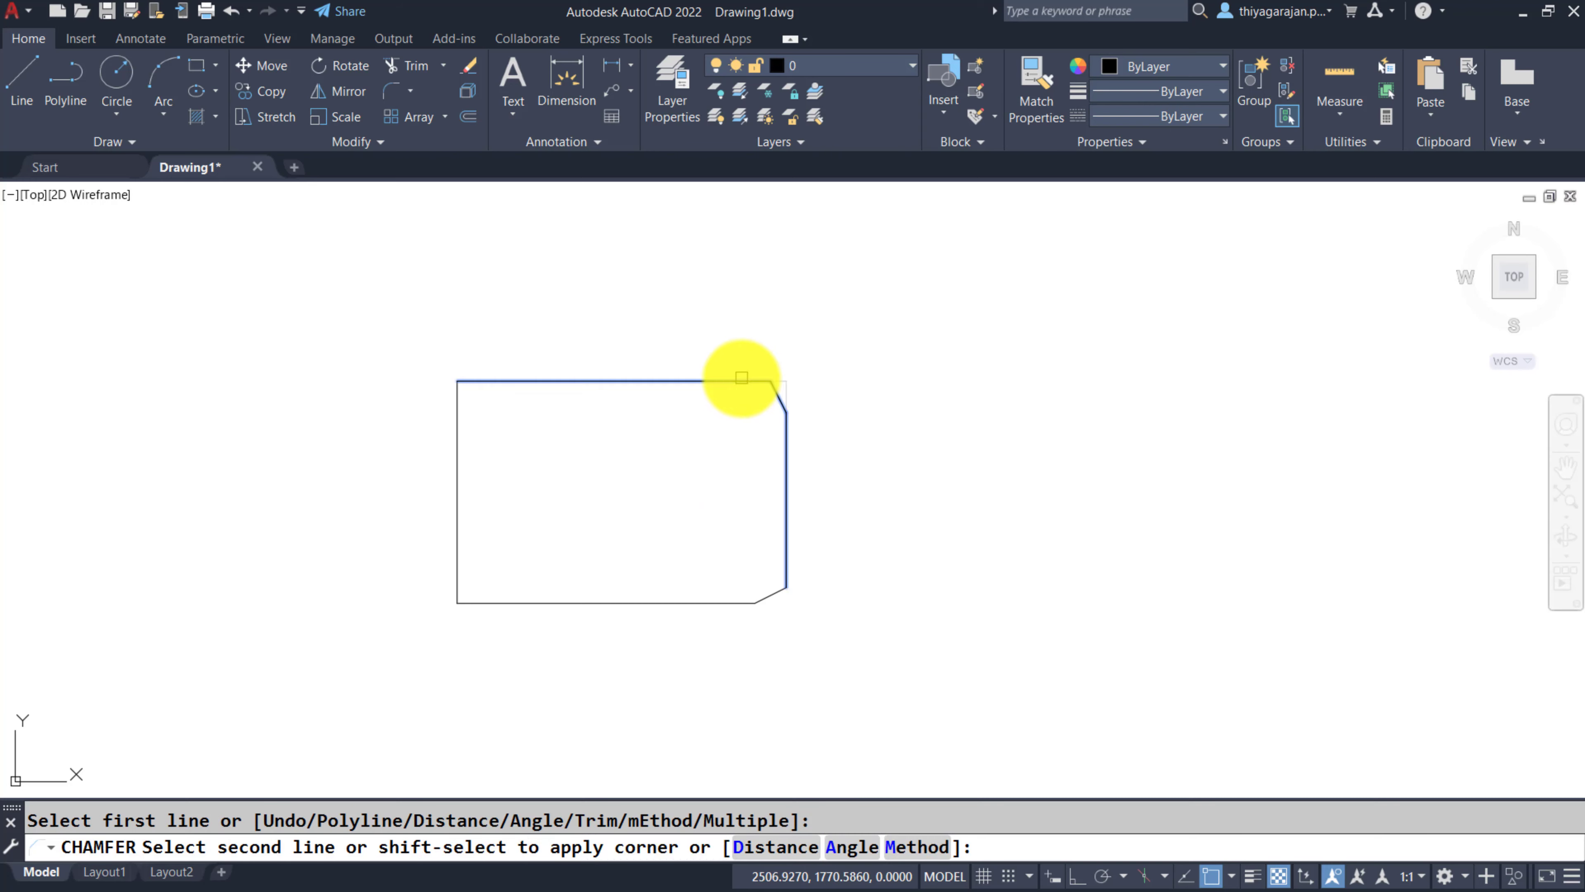
click(741, 379)
click(518, 380)
click(459, 442)
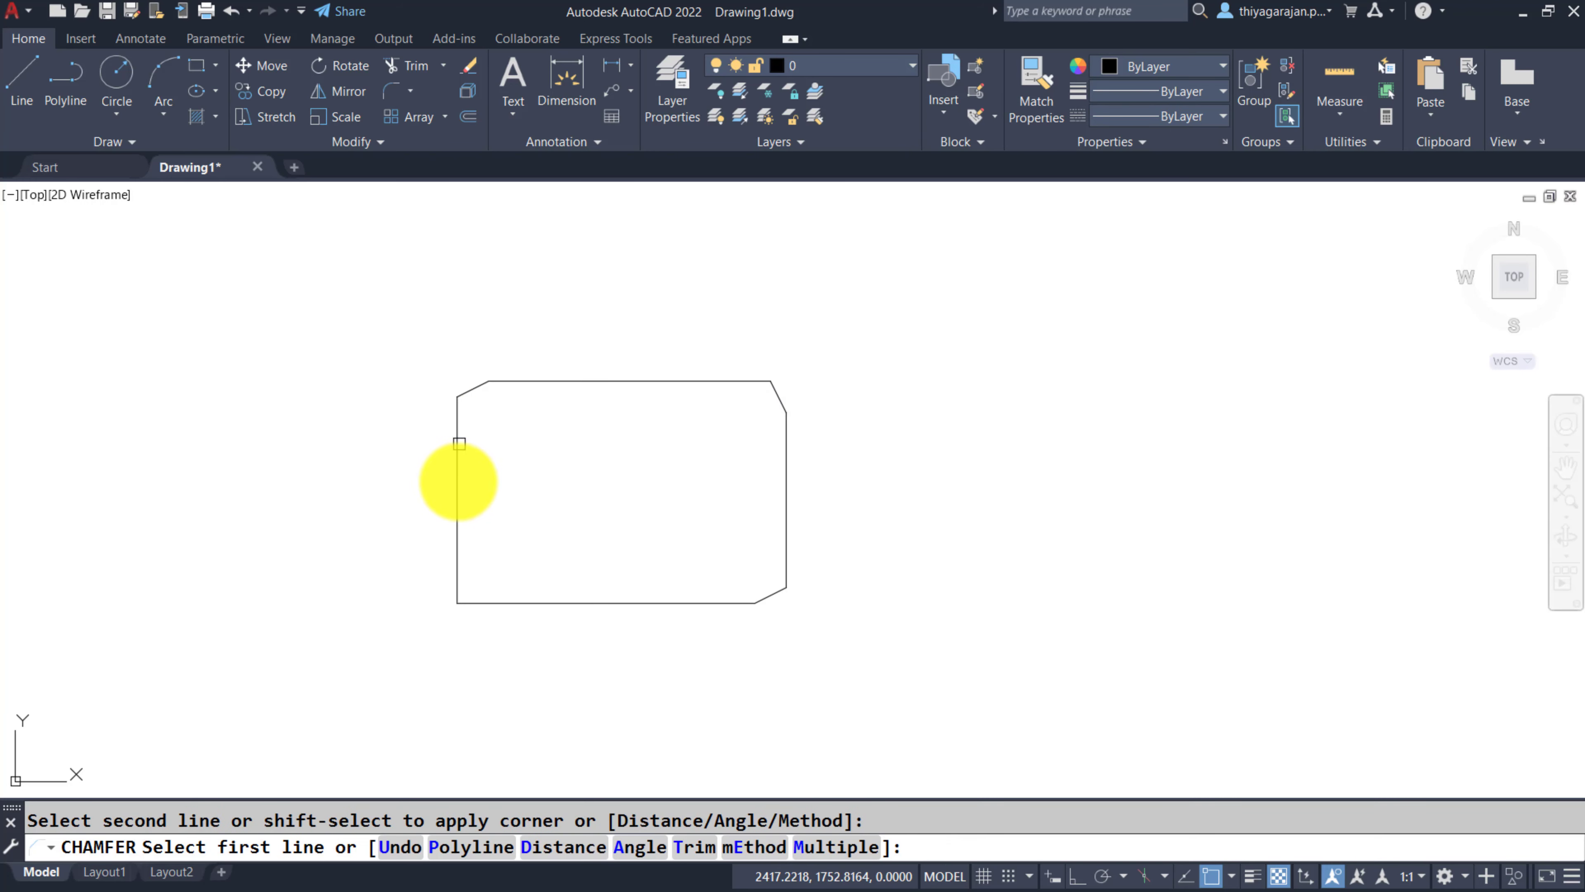
click(458, 571)
click(474, 601)
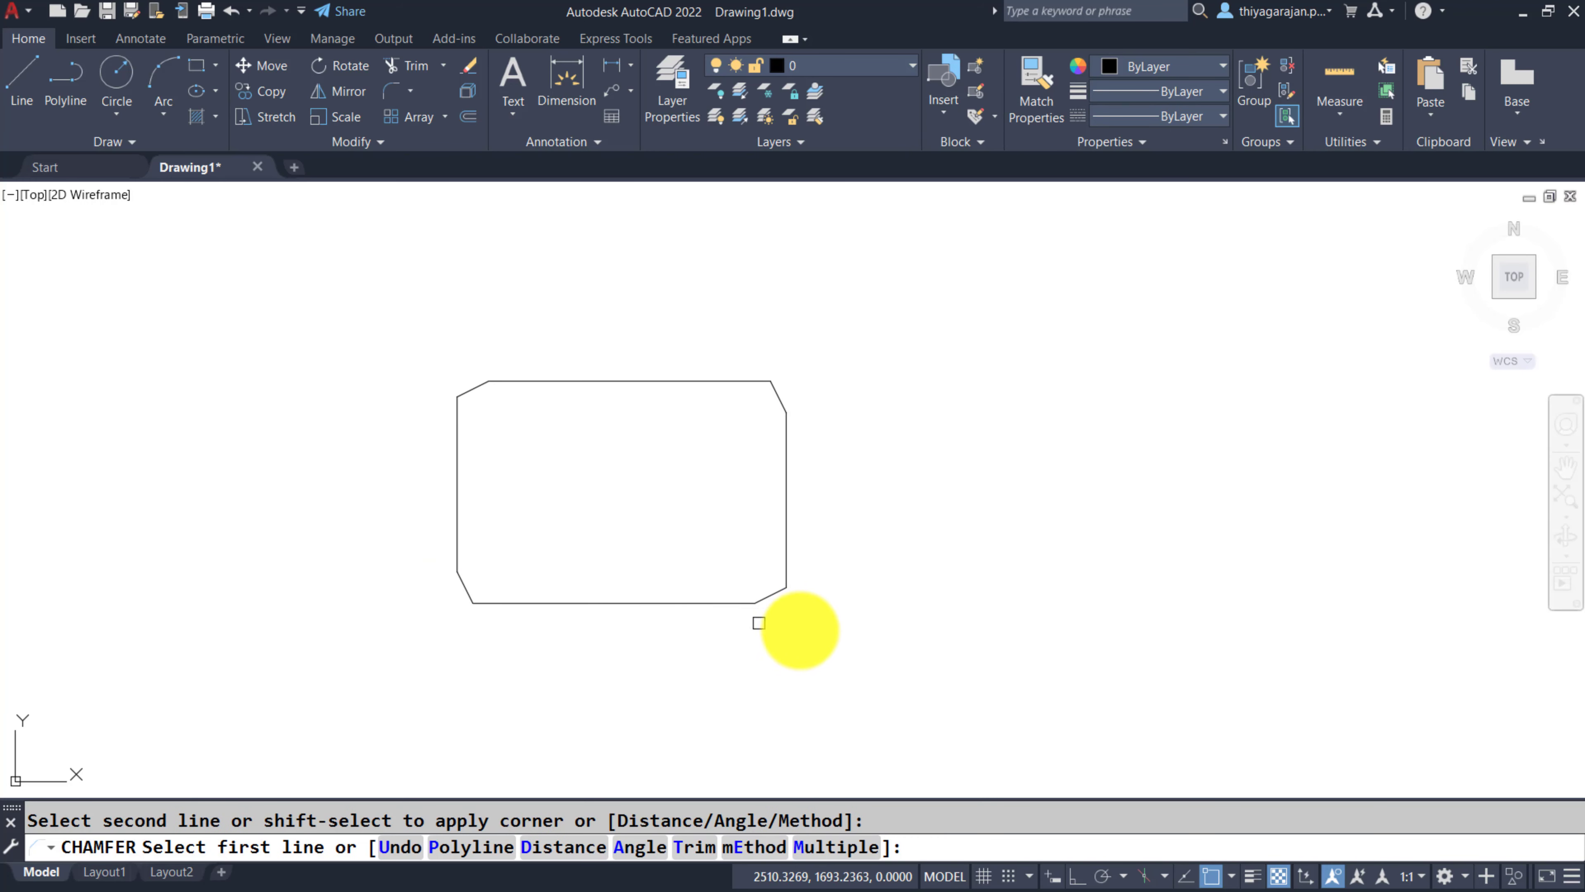
Chamfer the plain rectangle's lower-right corner with both distances set to 10.
key(Return)
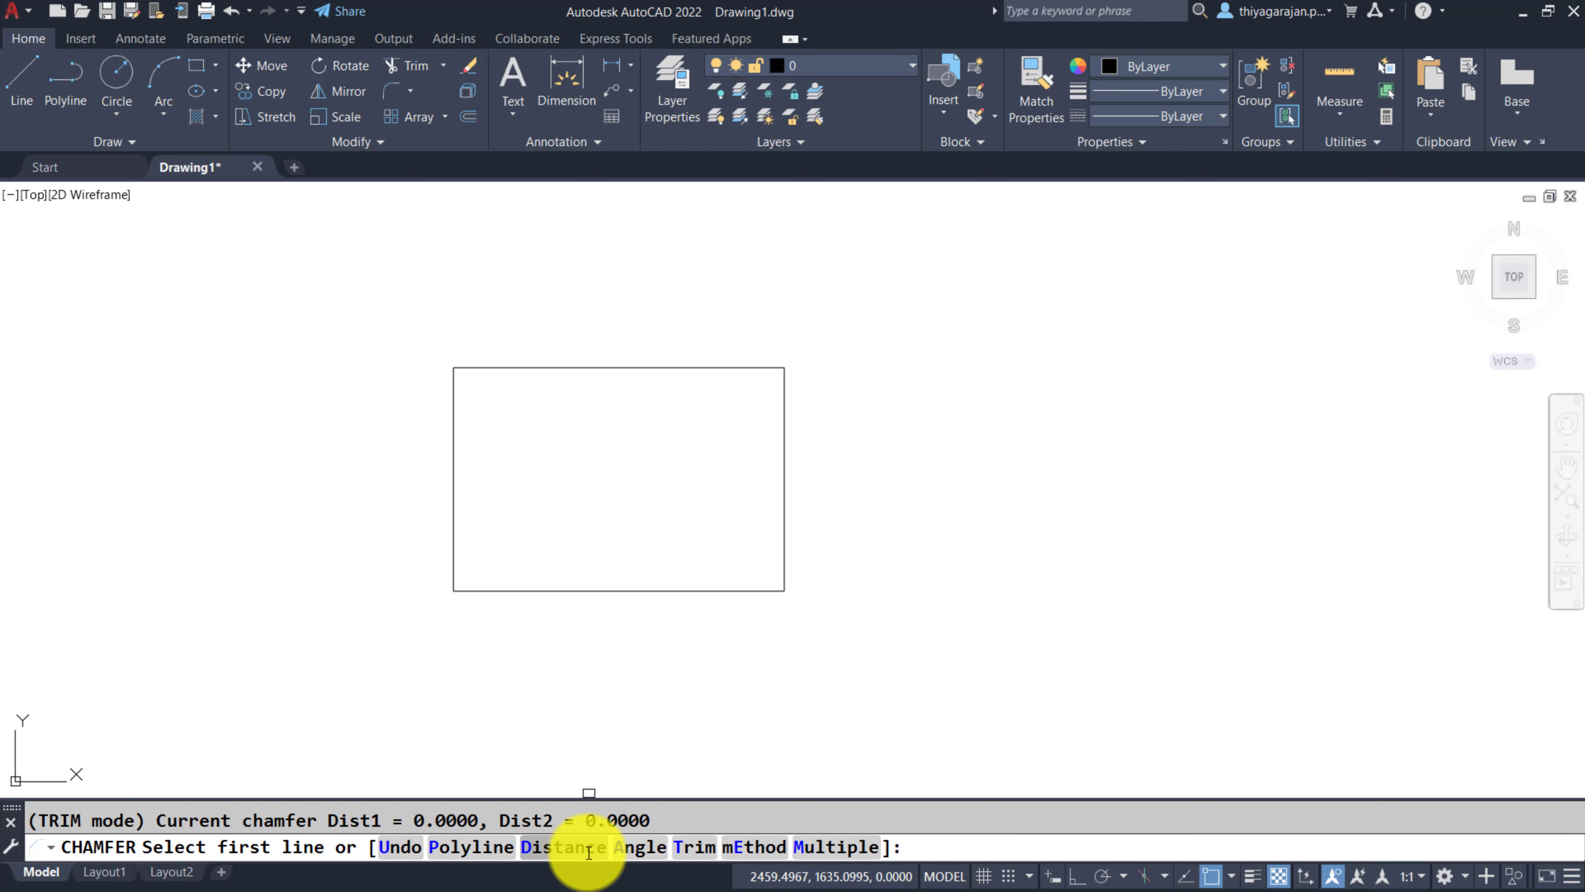
click(589, 852)
text(10)
key(Return)
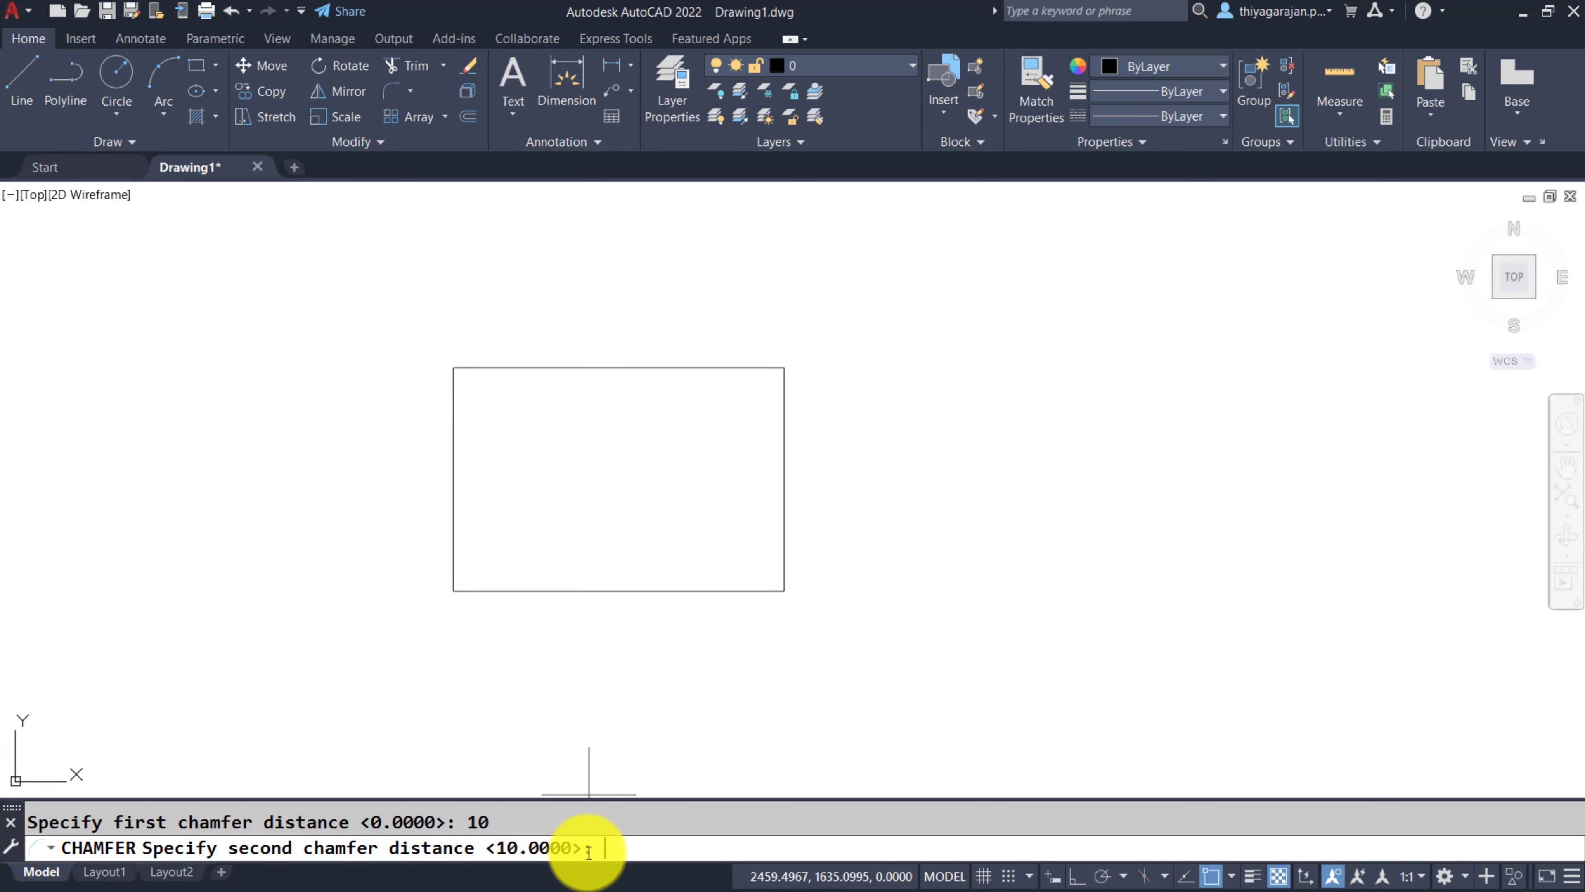
key(Return)
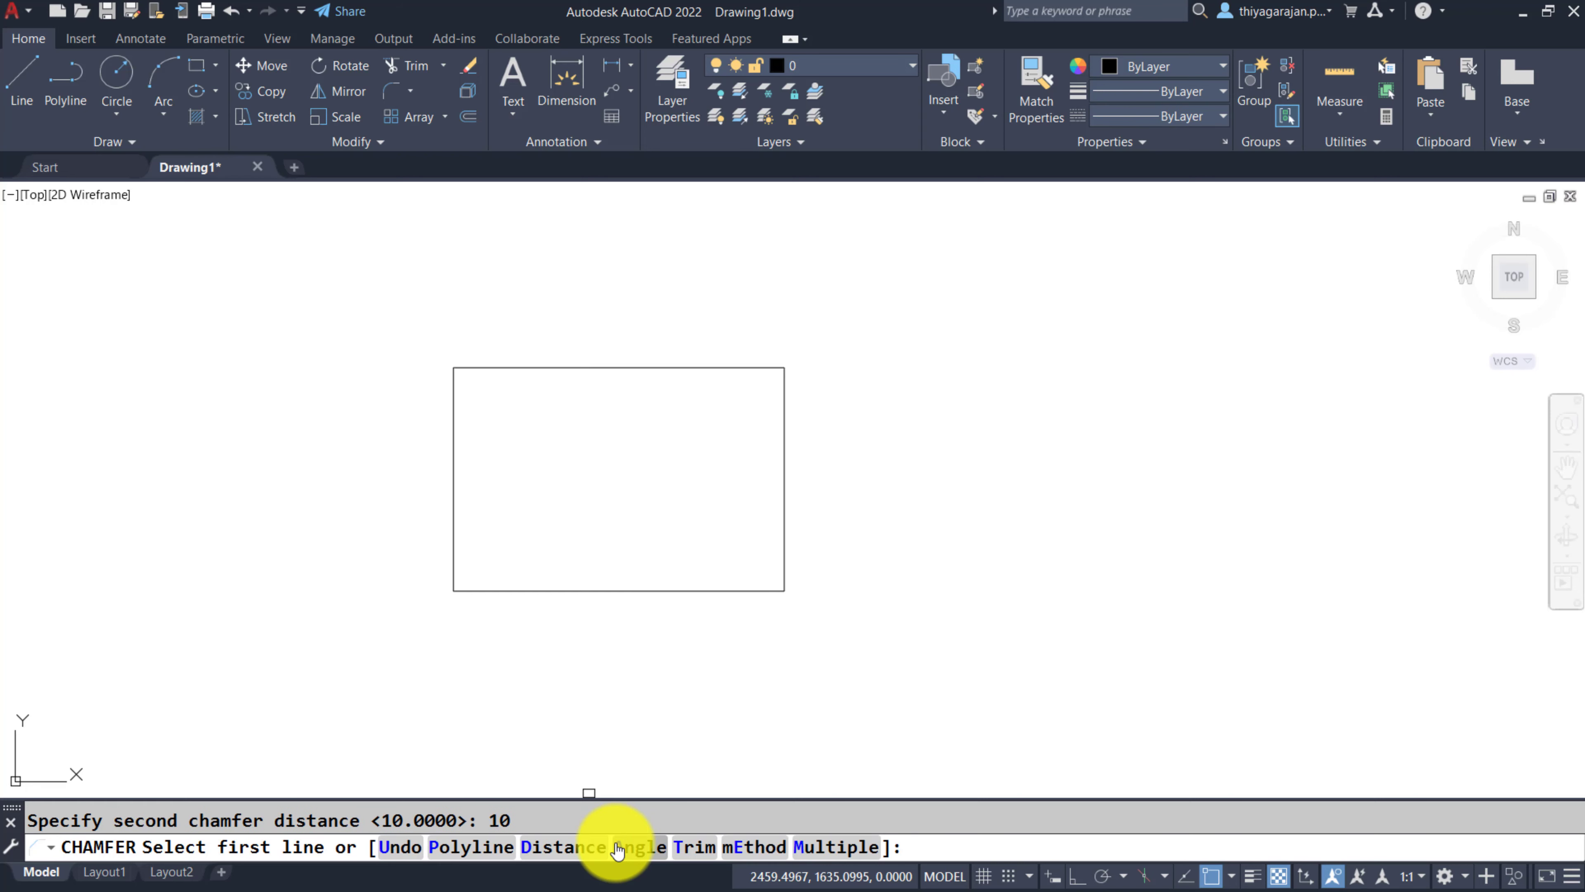
click(721, 589)
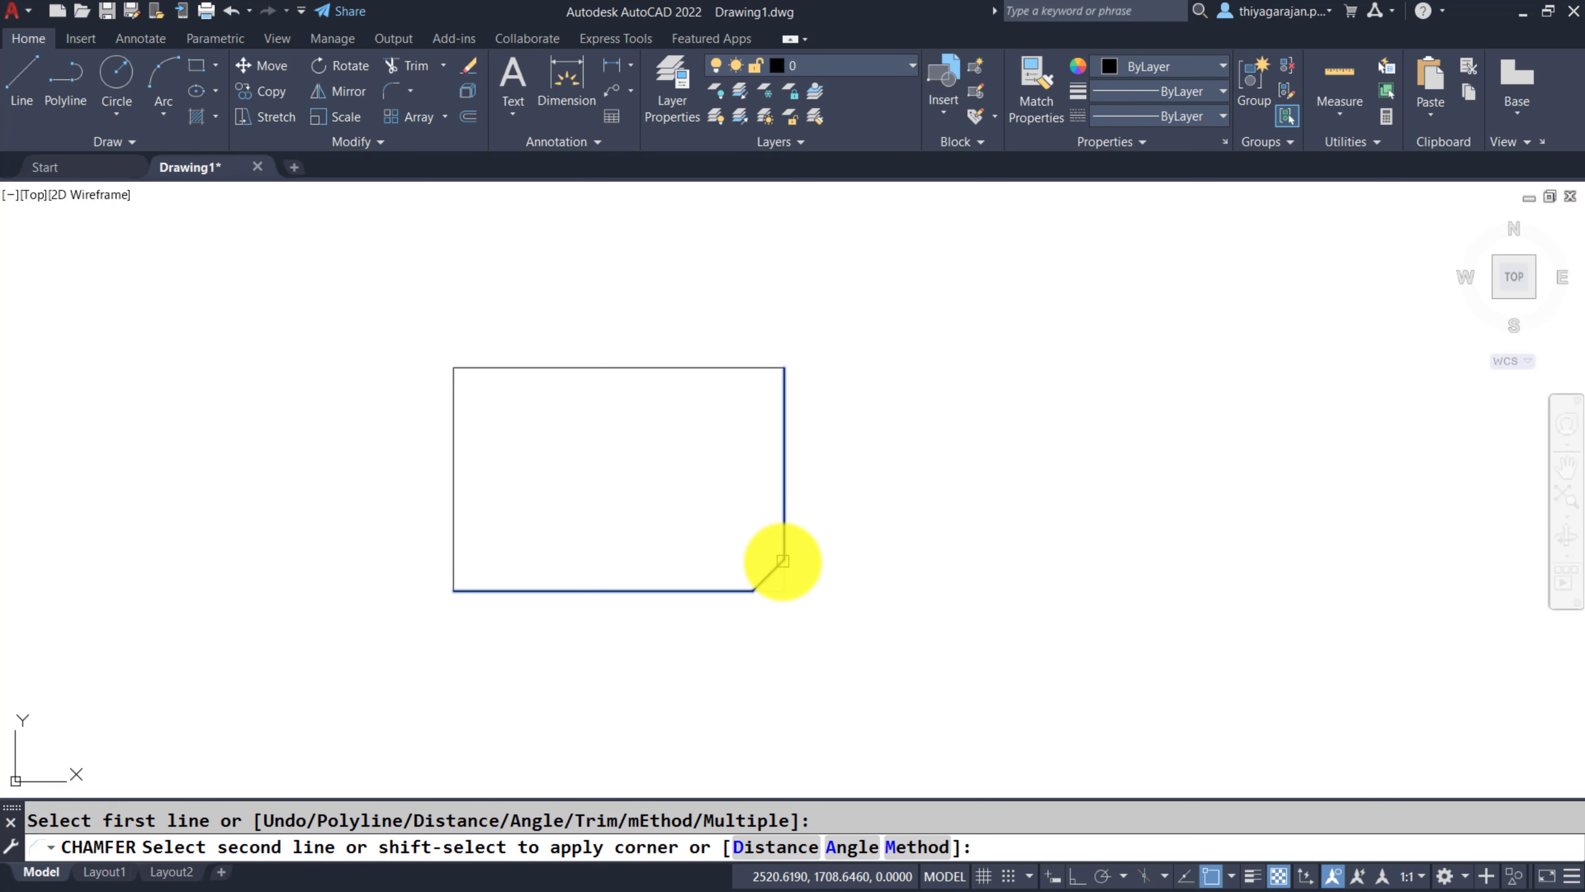
click(783, 544)
scroll(822, 598, up, 2)
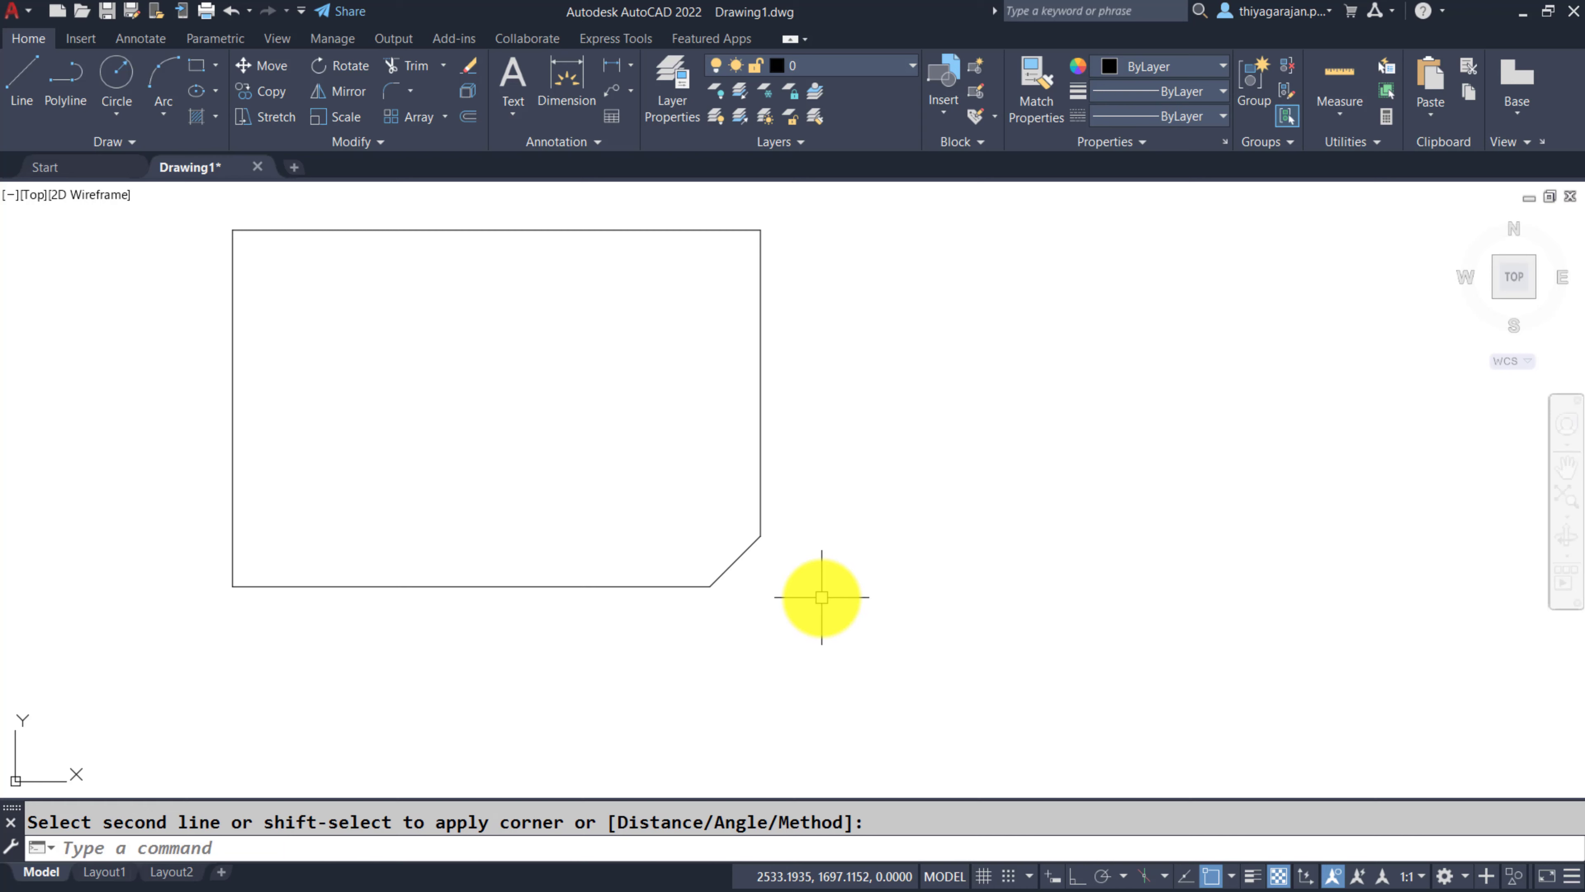
Chamfer the plain rectangle's lower-right corner by angle, with a length of 15 on the bottom edge and an angle of 45.
key(Return)
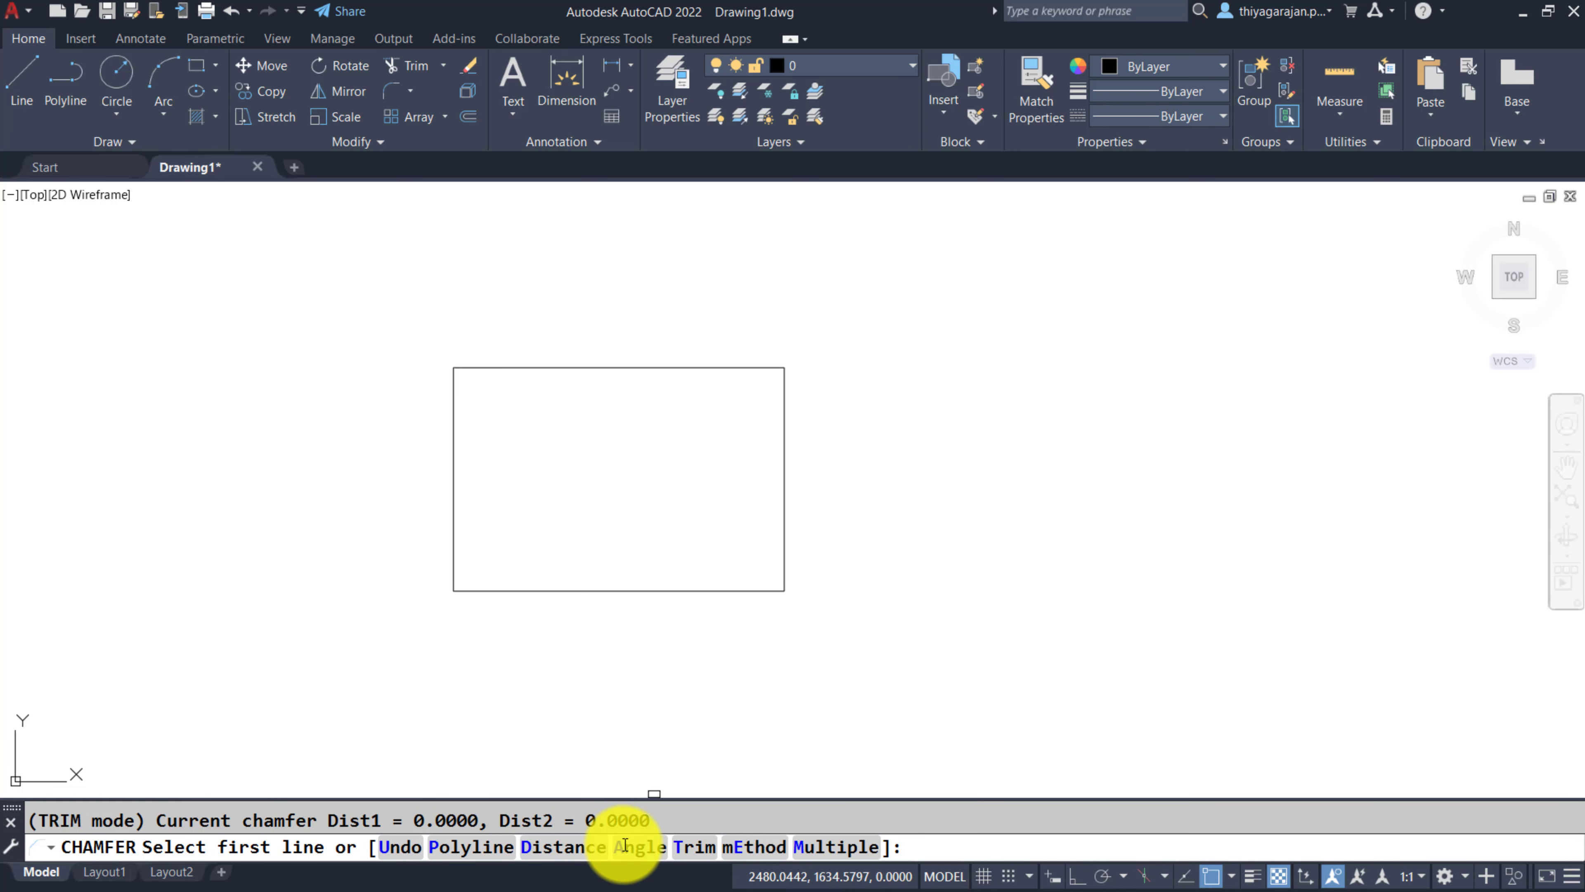
click(625, 844)
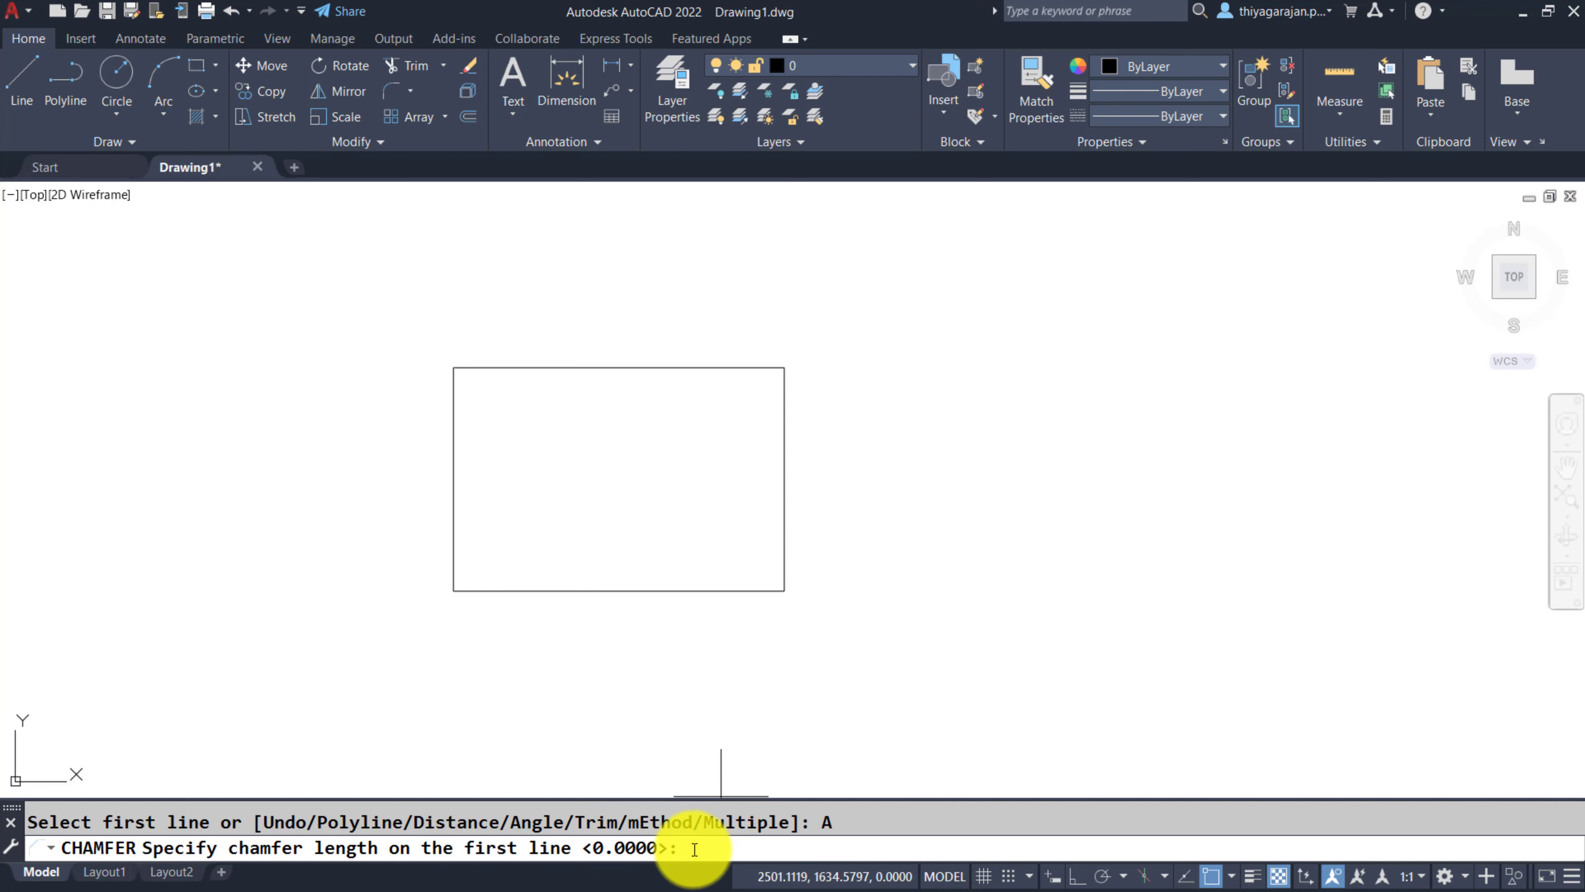
mouse_move(195, 871)
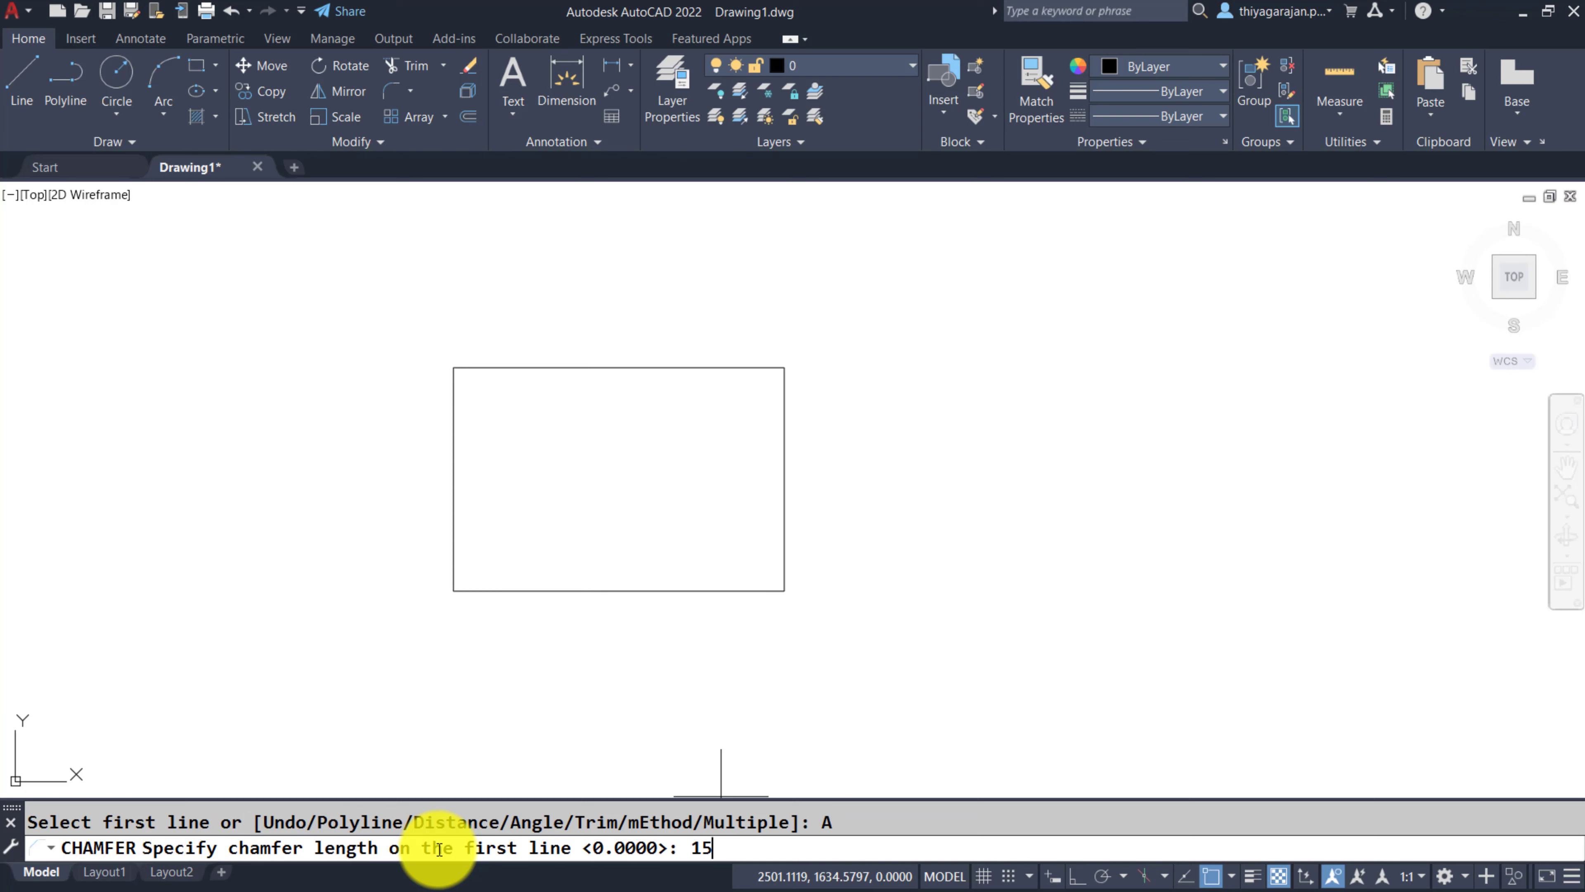
key(Return)
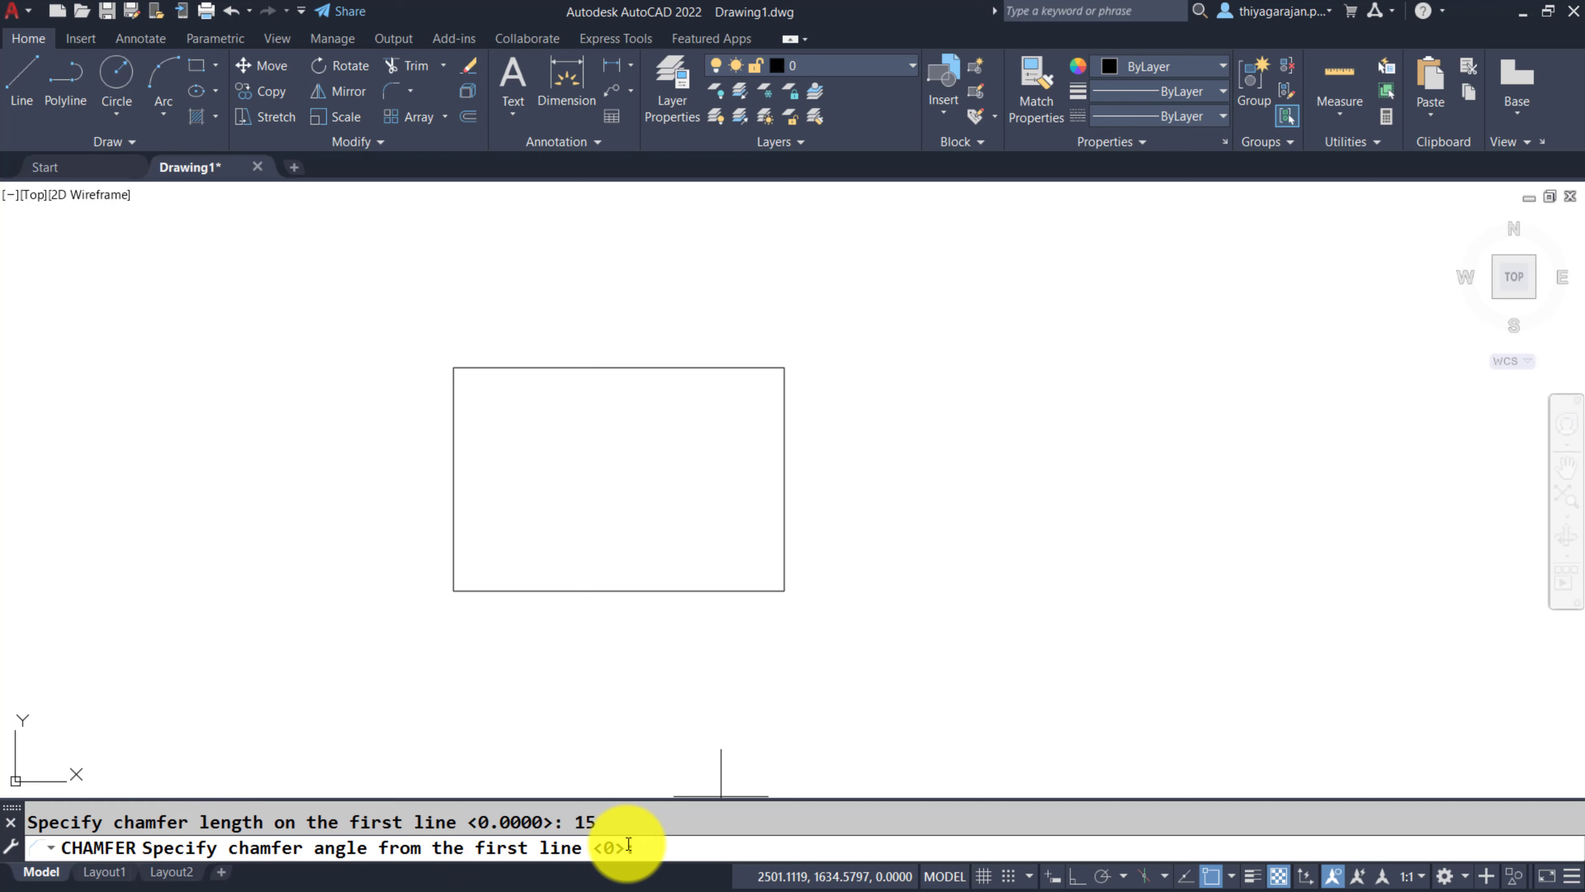
key(Return)
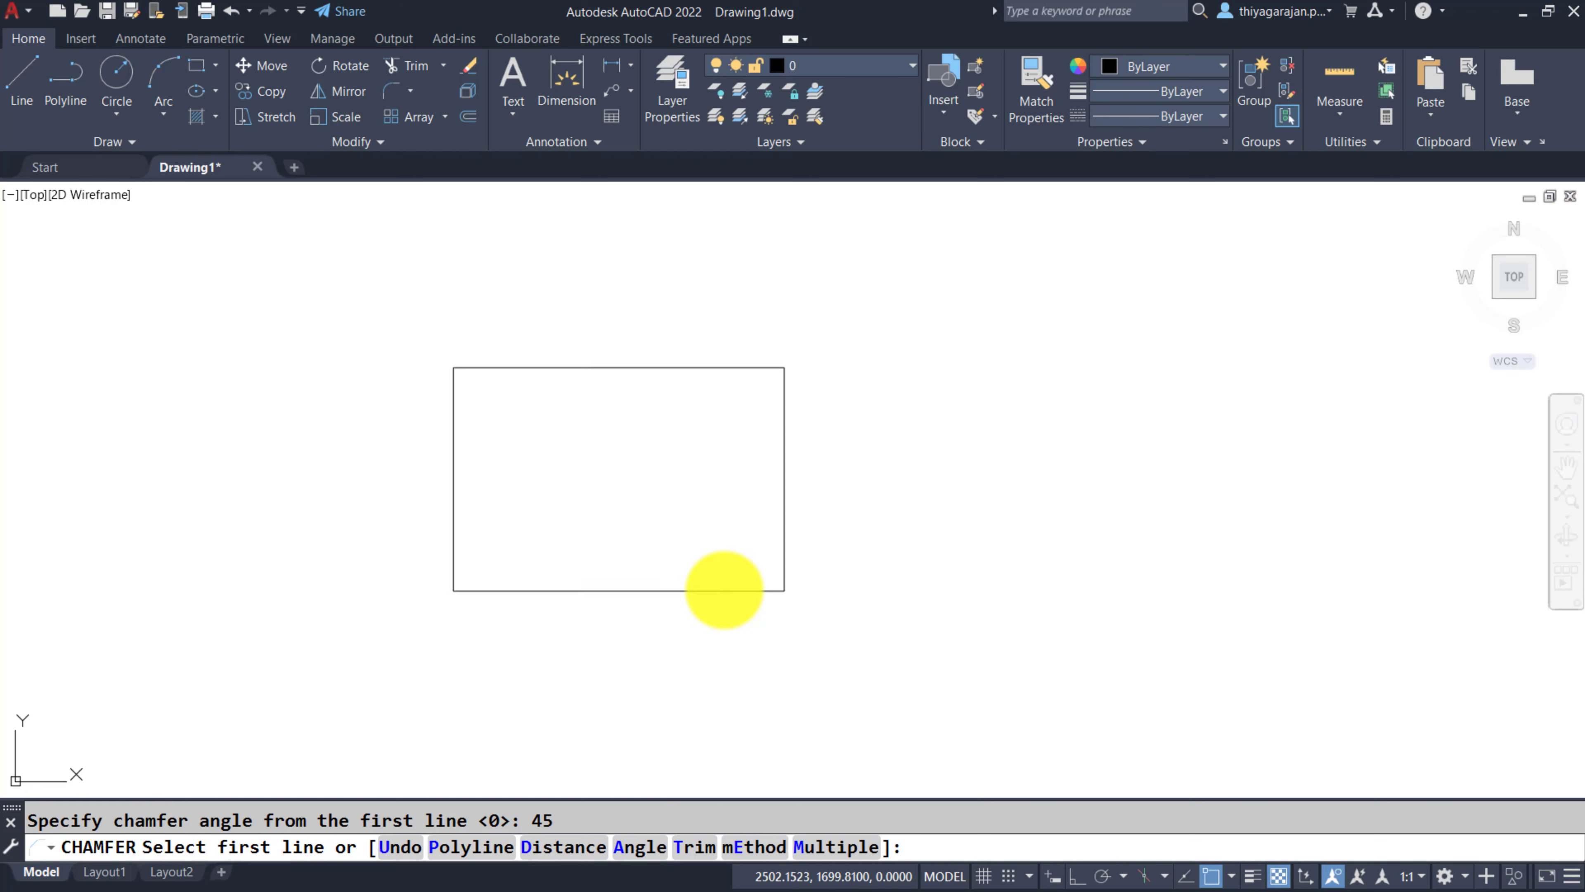
click(724, 589)
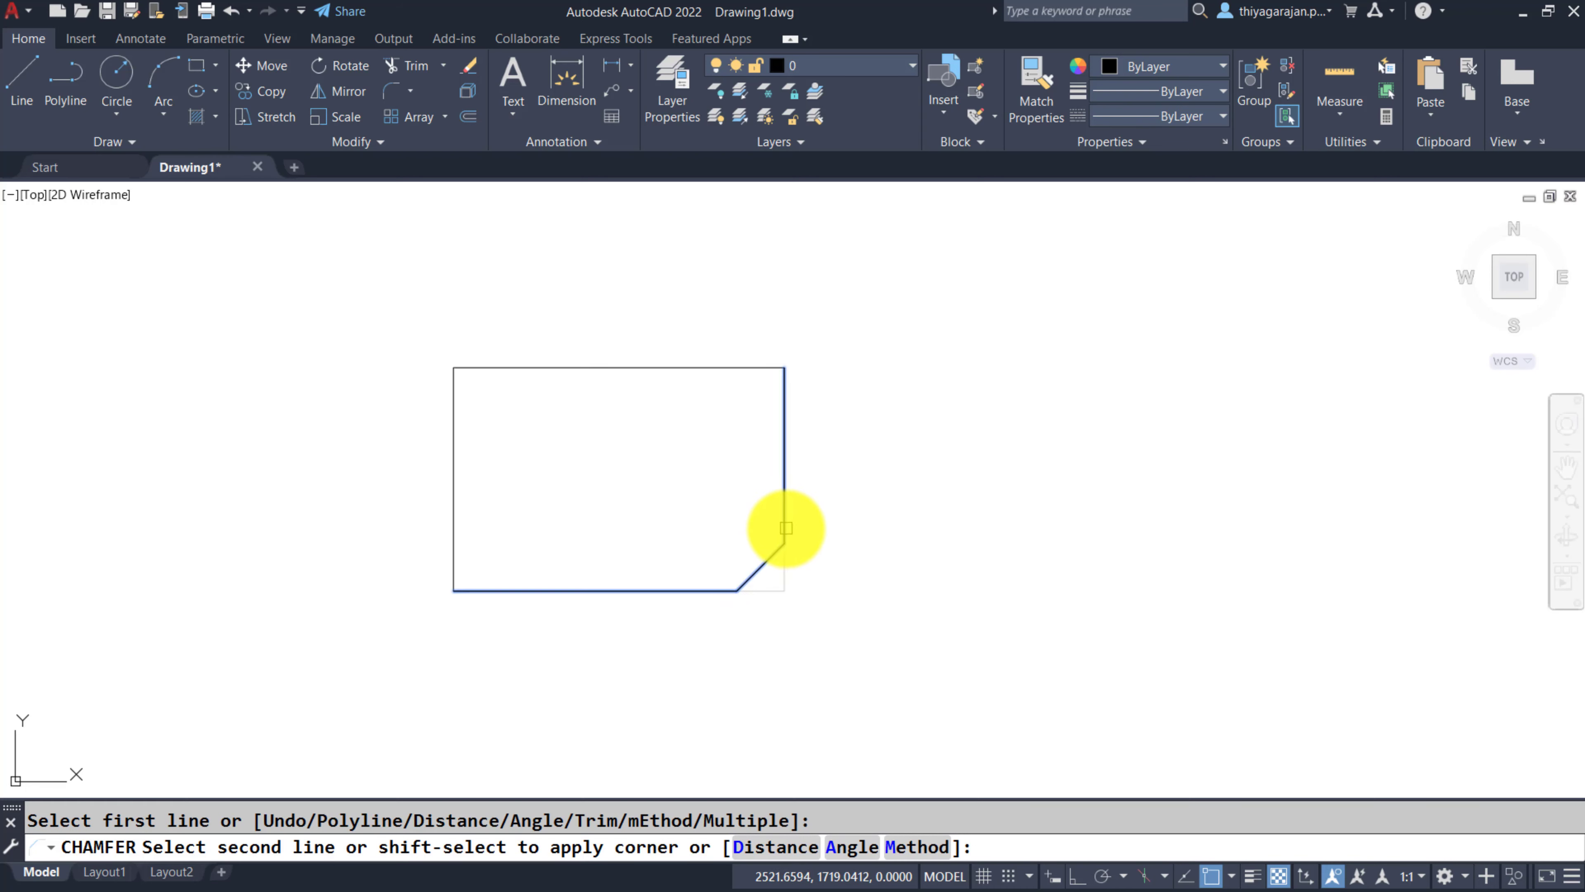
click(786, 528)
key(space)
key(Escape)
Measure the chamfer edge between its two endpoints and examine its angle, Delta X and Delta Y in the text window.
scroll(788, 481, up, 5)
text(DI)
key(Return)
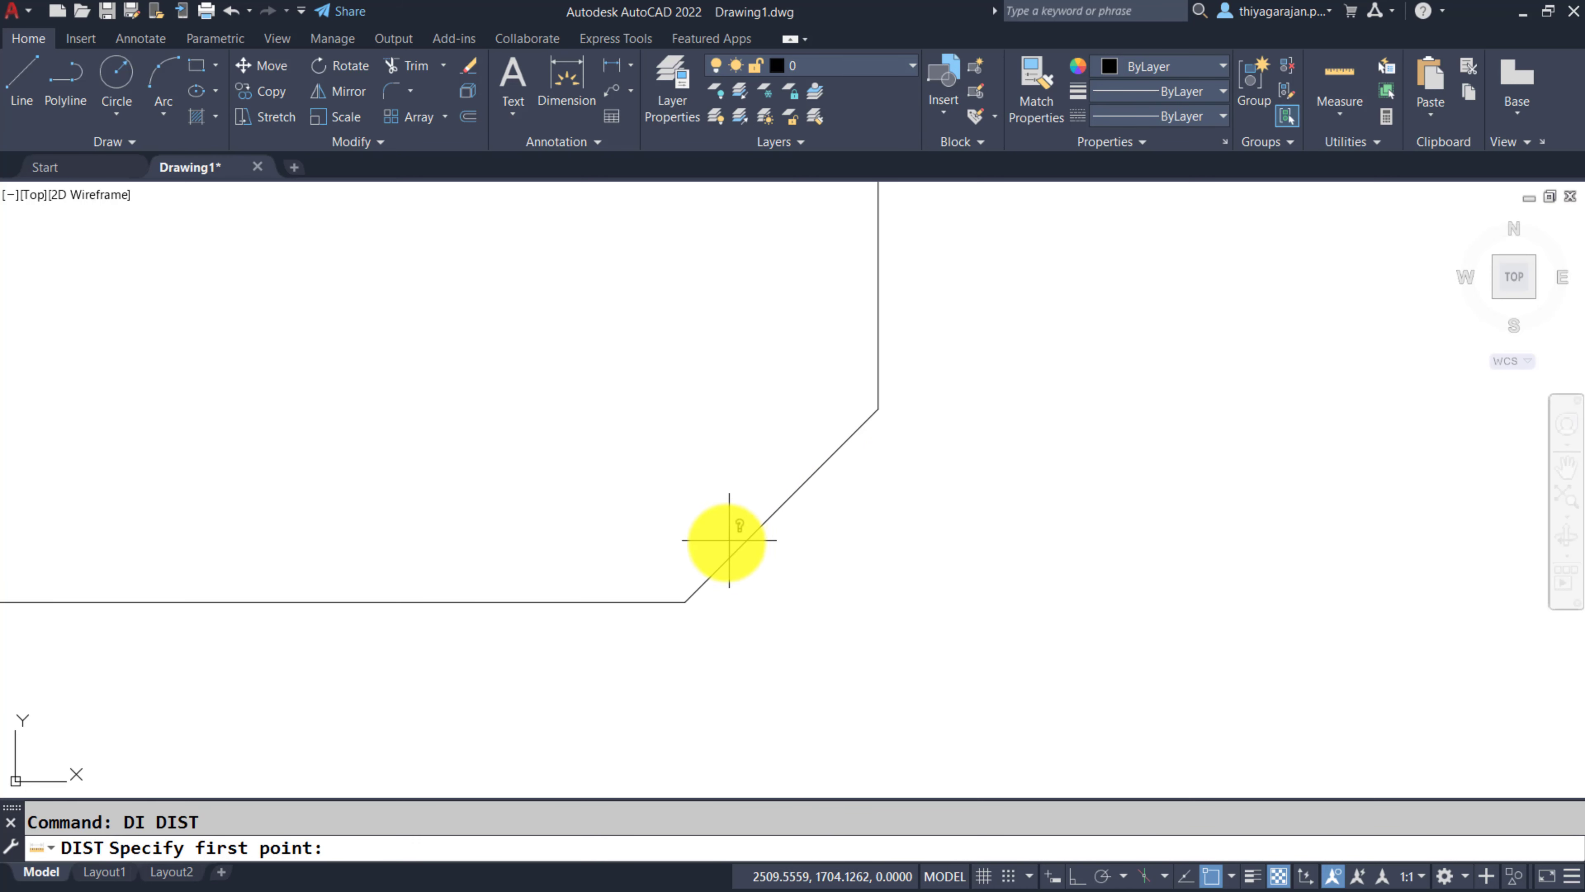
click(689, 599)
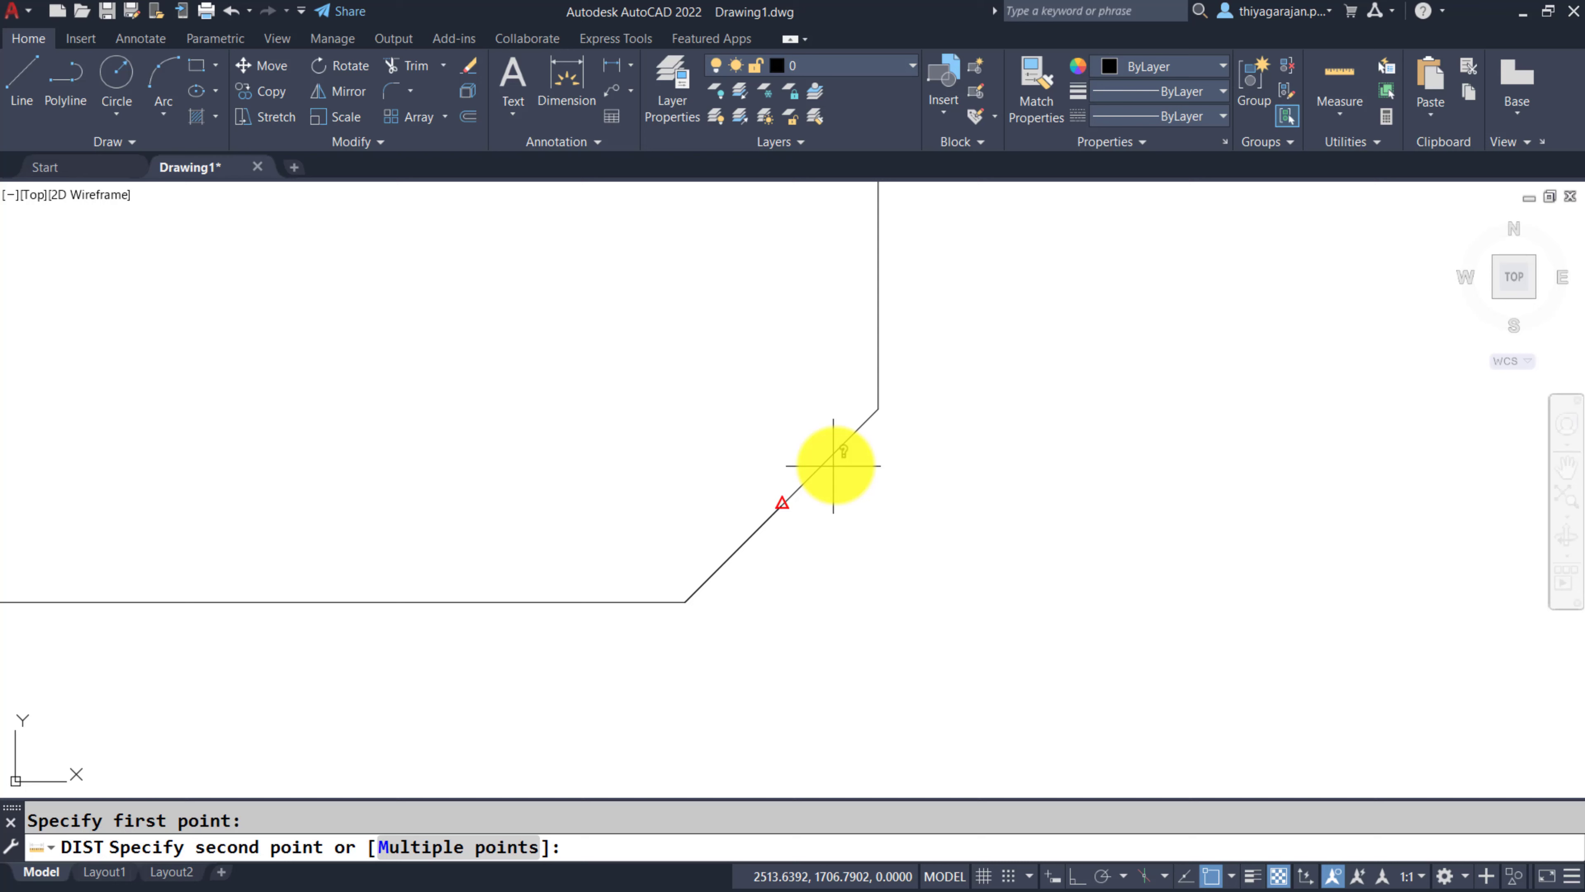
click(864, 420)
key(F2)
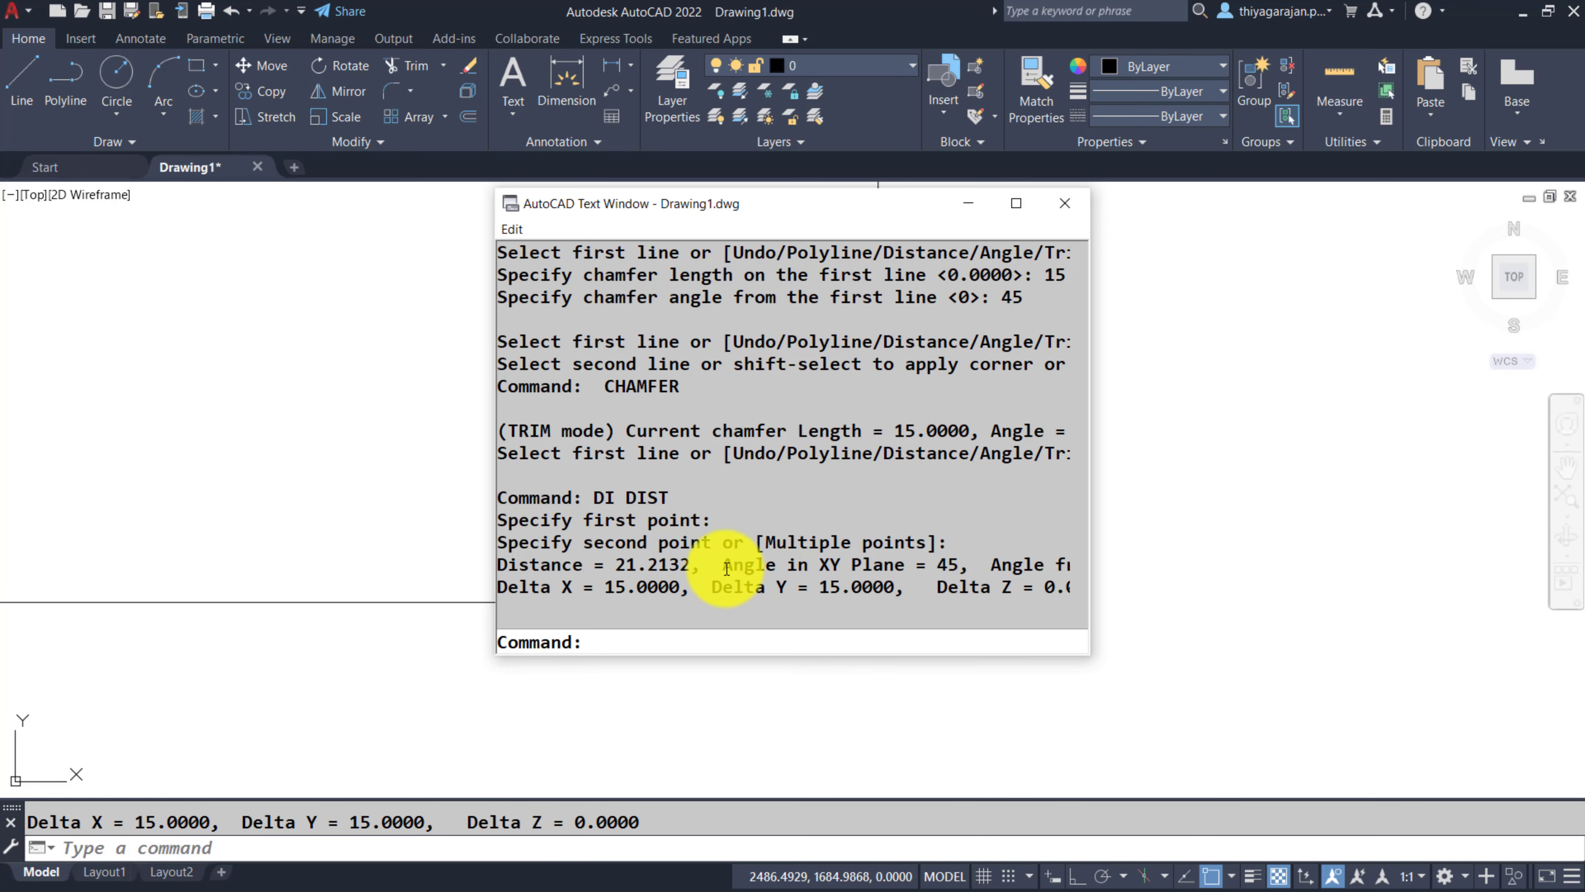
drag(726, 568, 959, 559)
drag(541, 585, 679, 585)
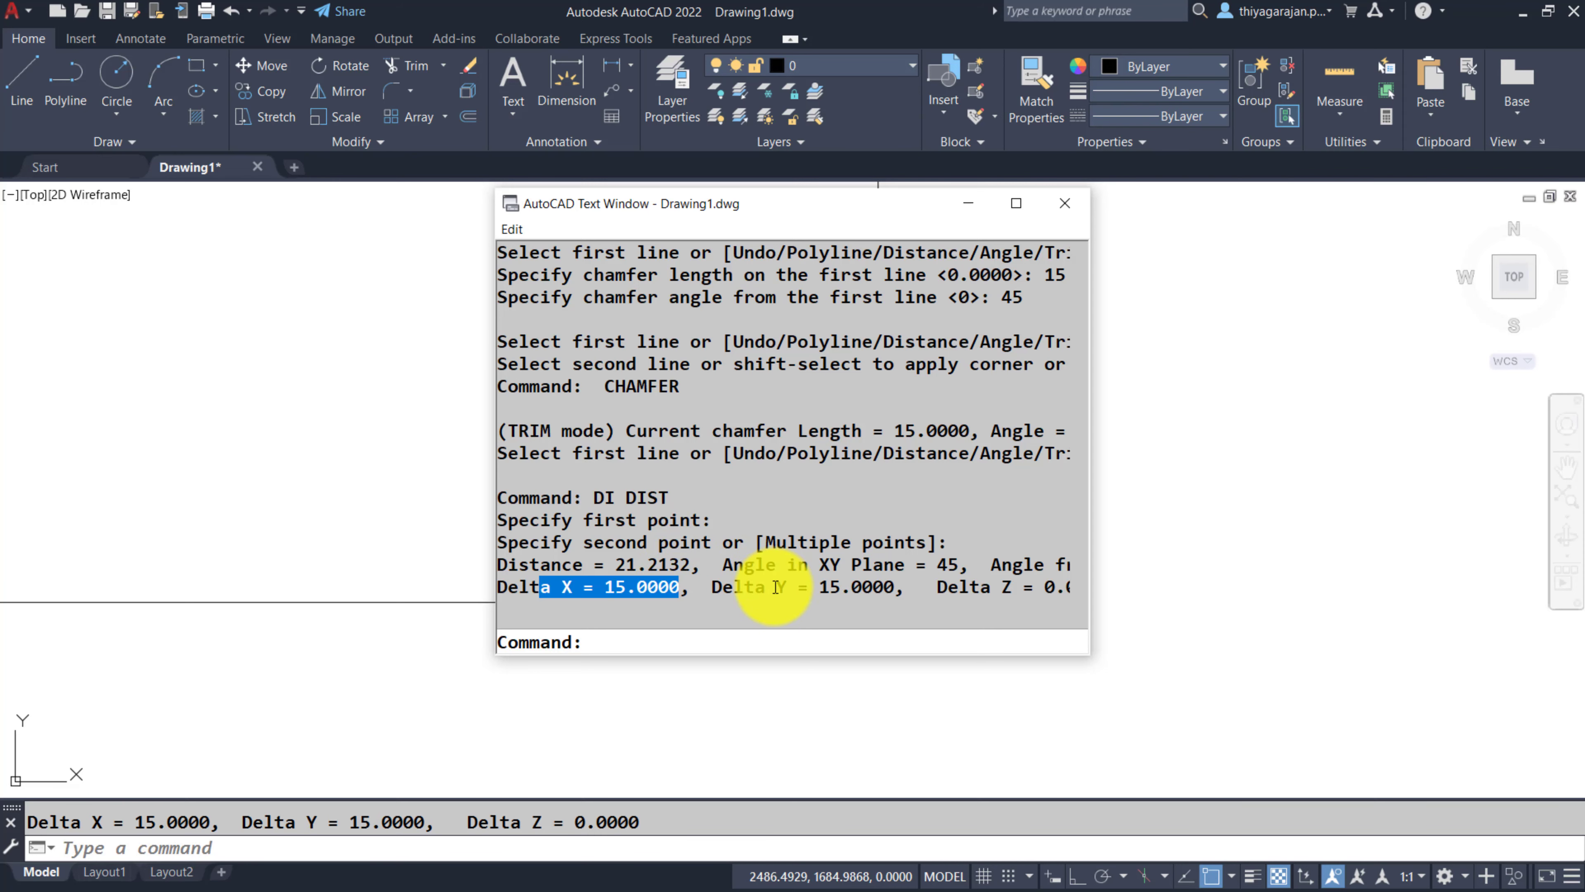
drag(775, 587, 967, 563)
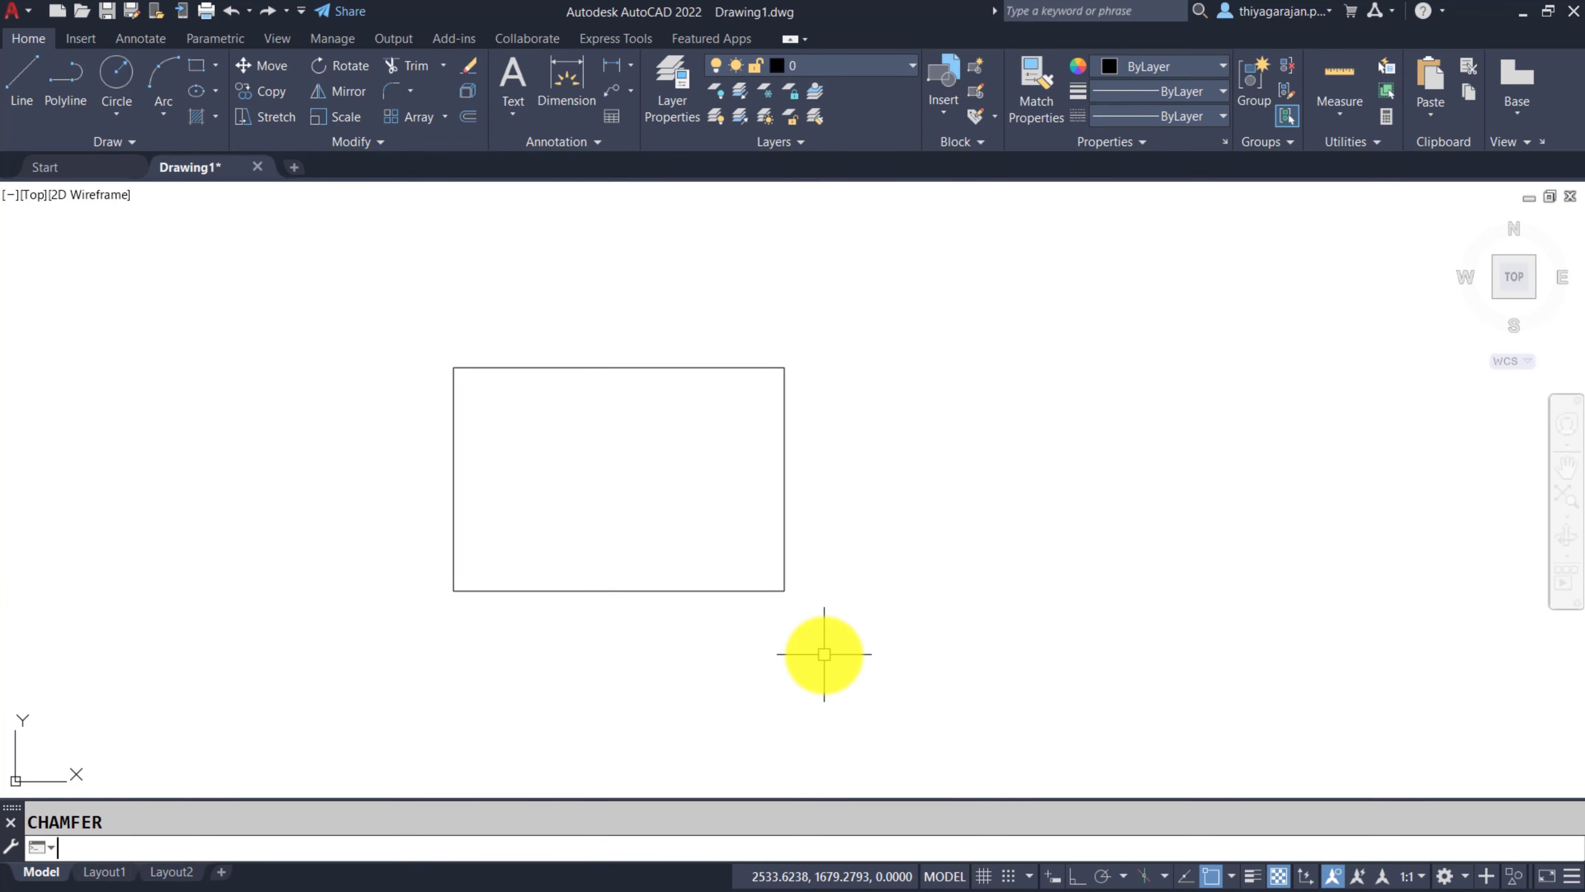
Chamfer the plain rectangle's lower-right corner by angle, with a length of 15 on the bottom edge and an angle of 30.
key(Return)
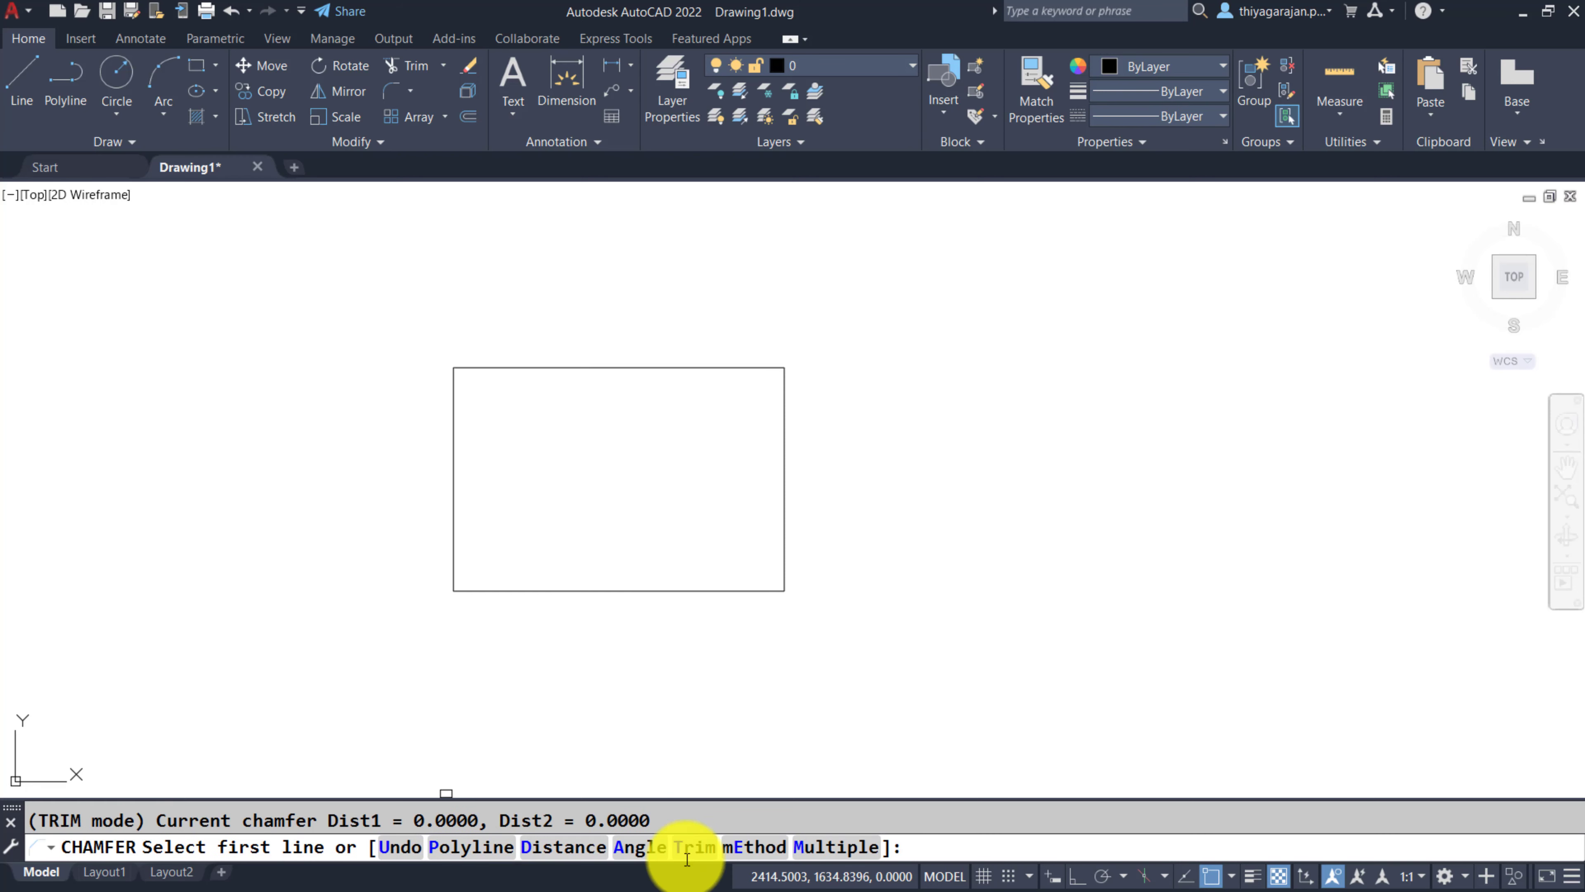
click(655, 849)
text(15)
key(Return)
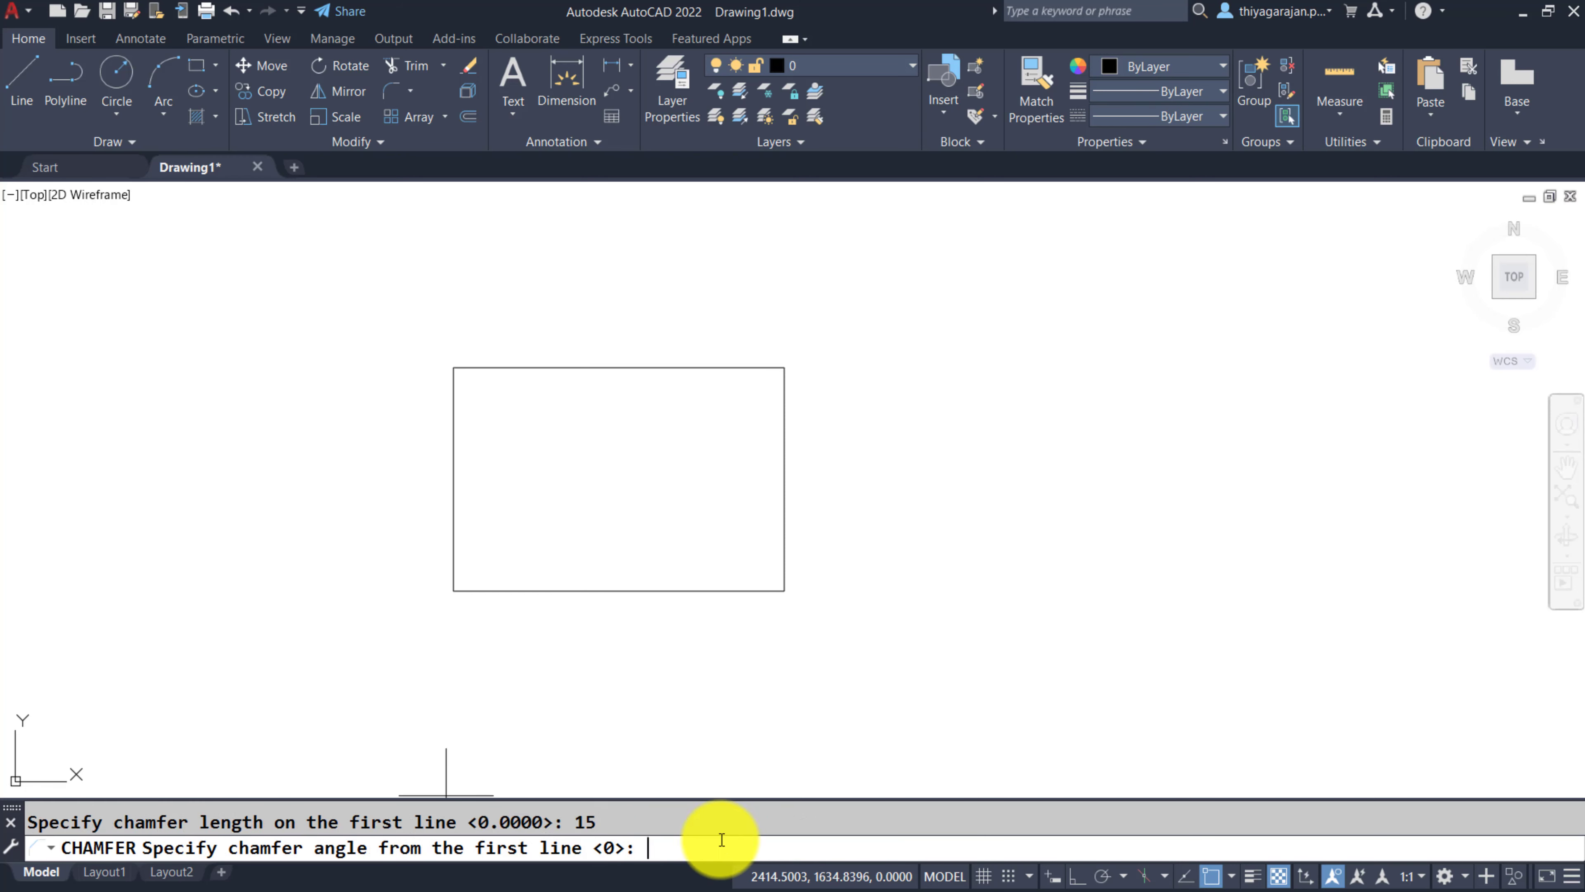
text(30)
key(Return)
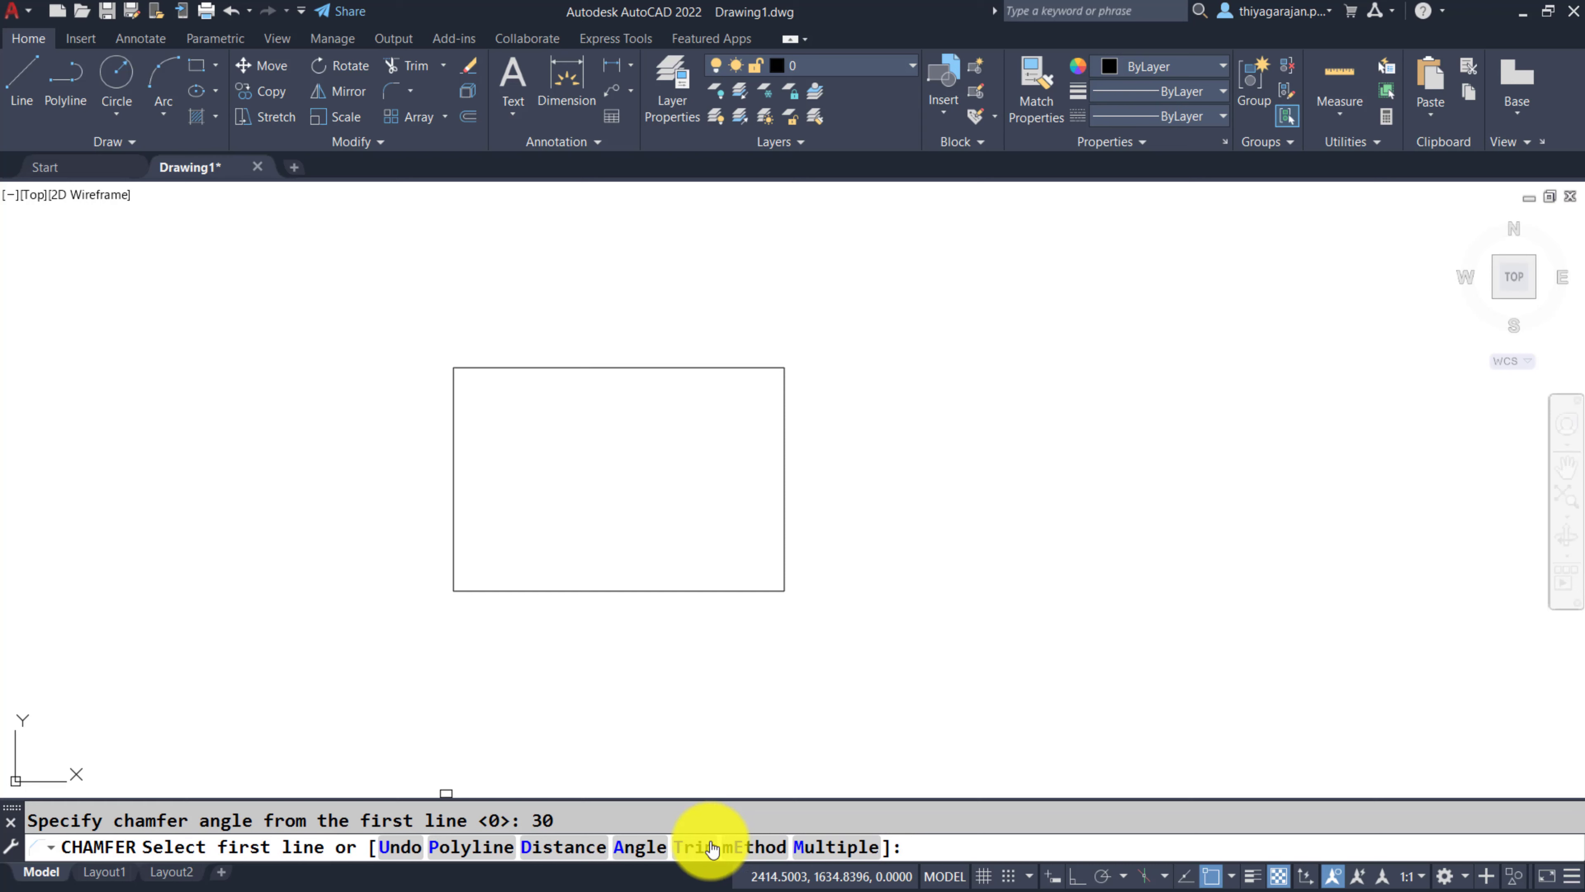
click(749, 591)
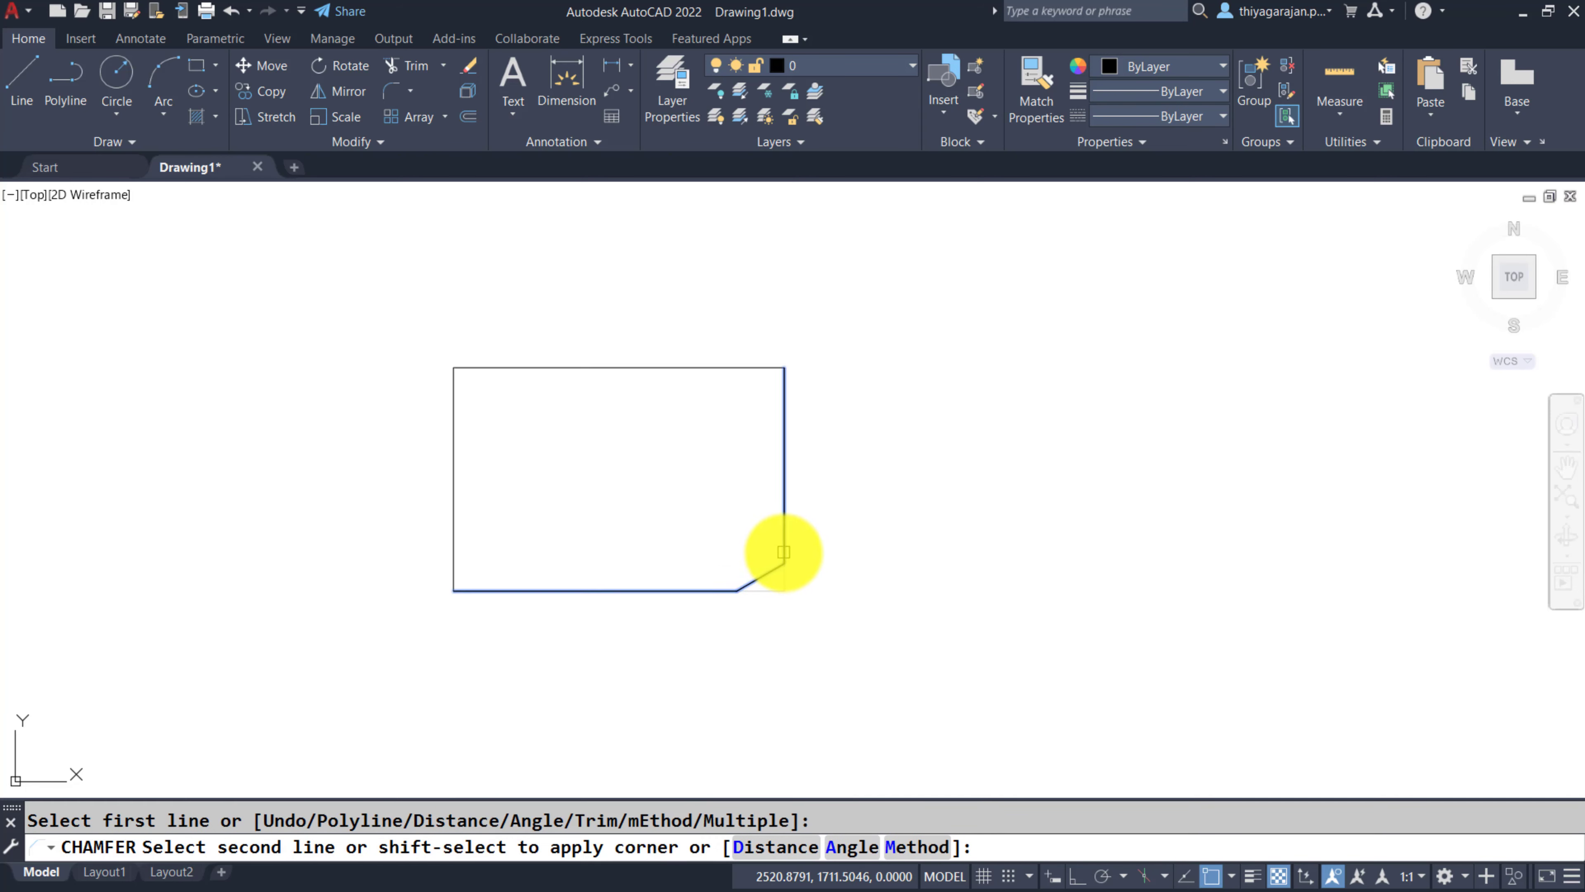
click(784, 552)
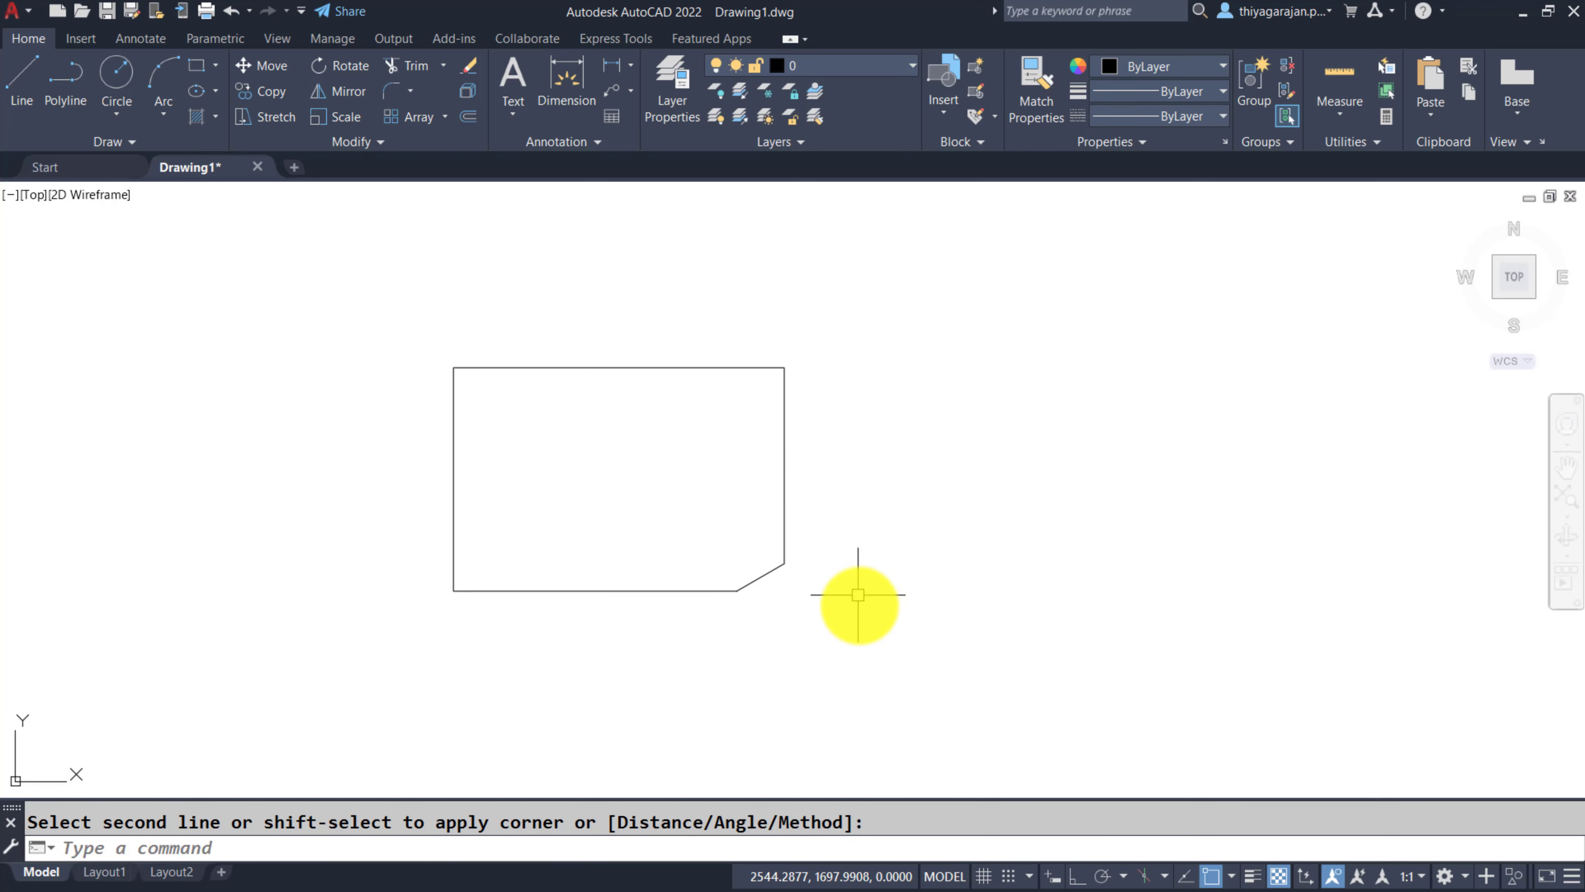
key(Return)
Measure the new chamfer edge end to end and examine its deltas and angle in the text window.
scroll(788, 584, up, 4)
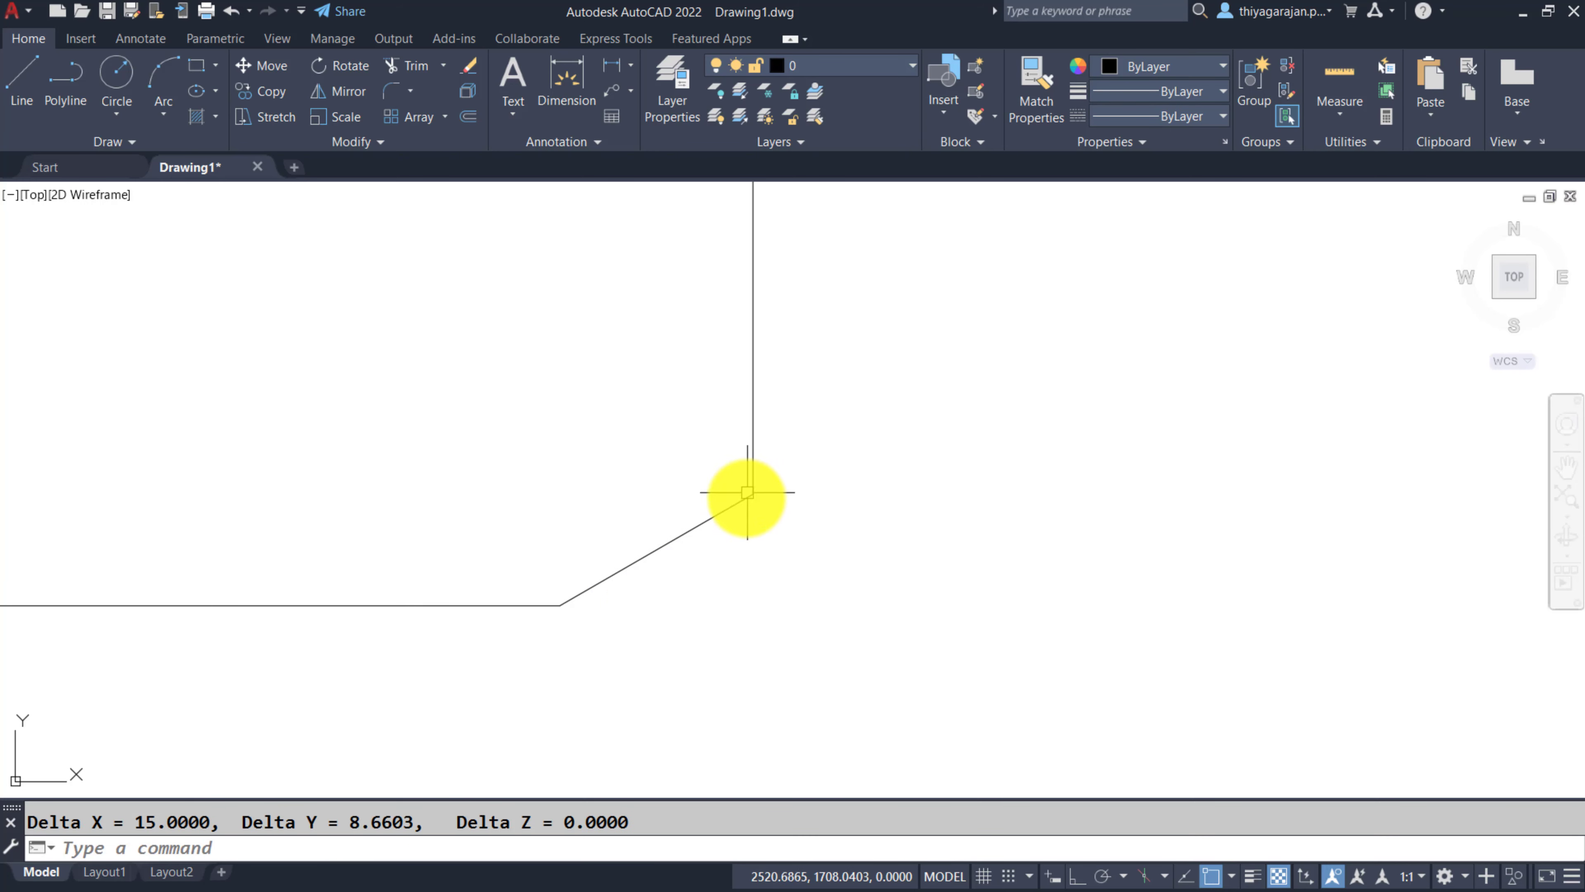
key(F2)
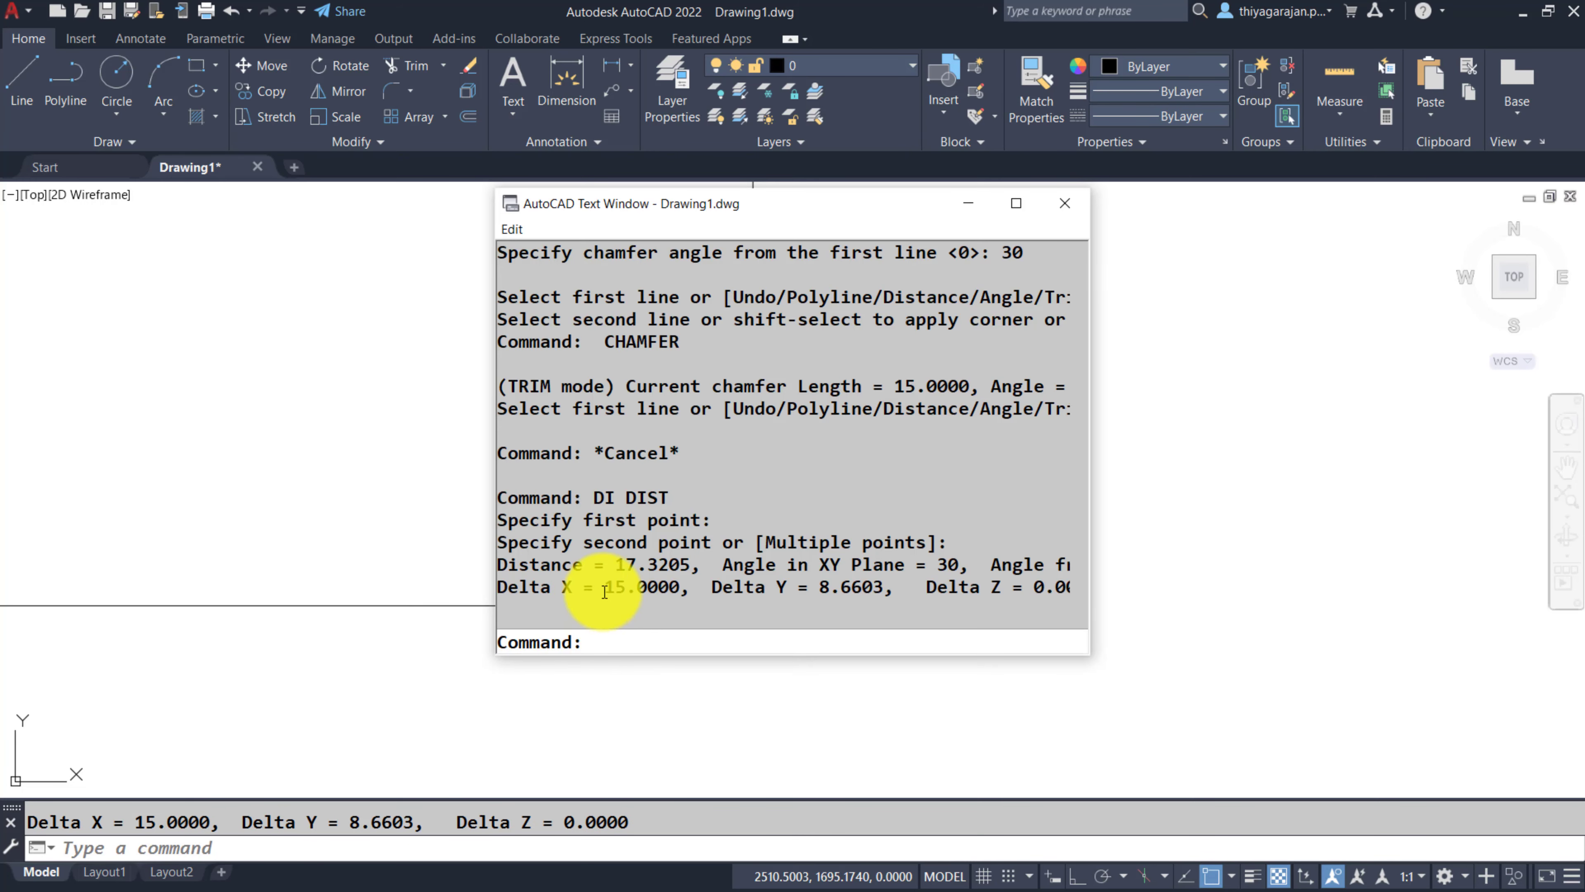
drag(604, 587, 899, 565)
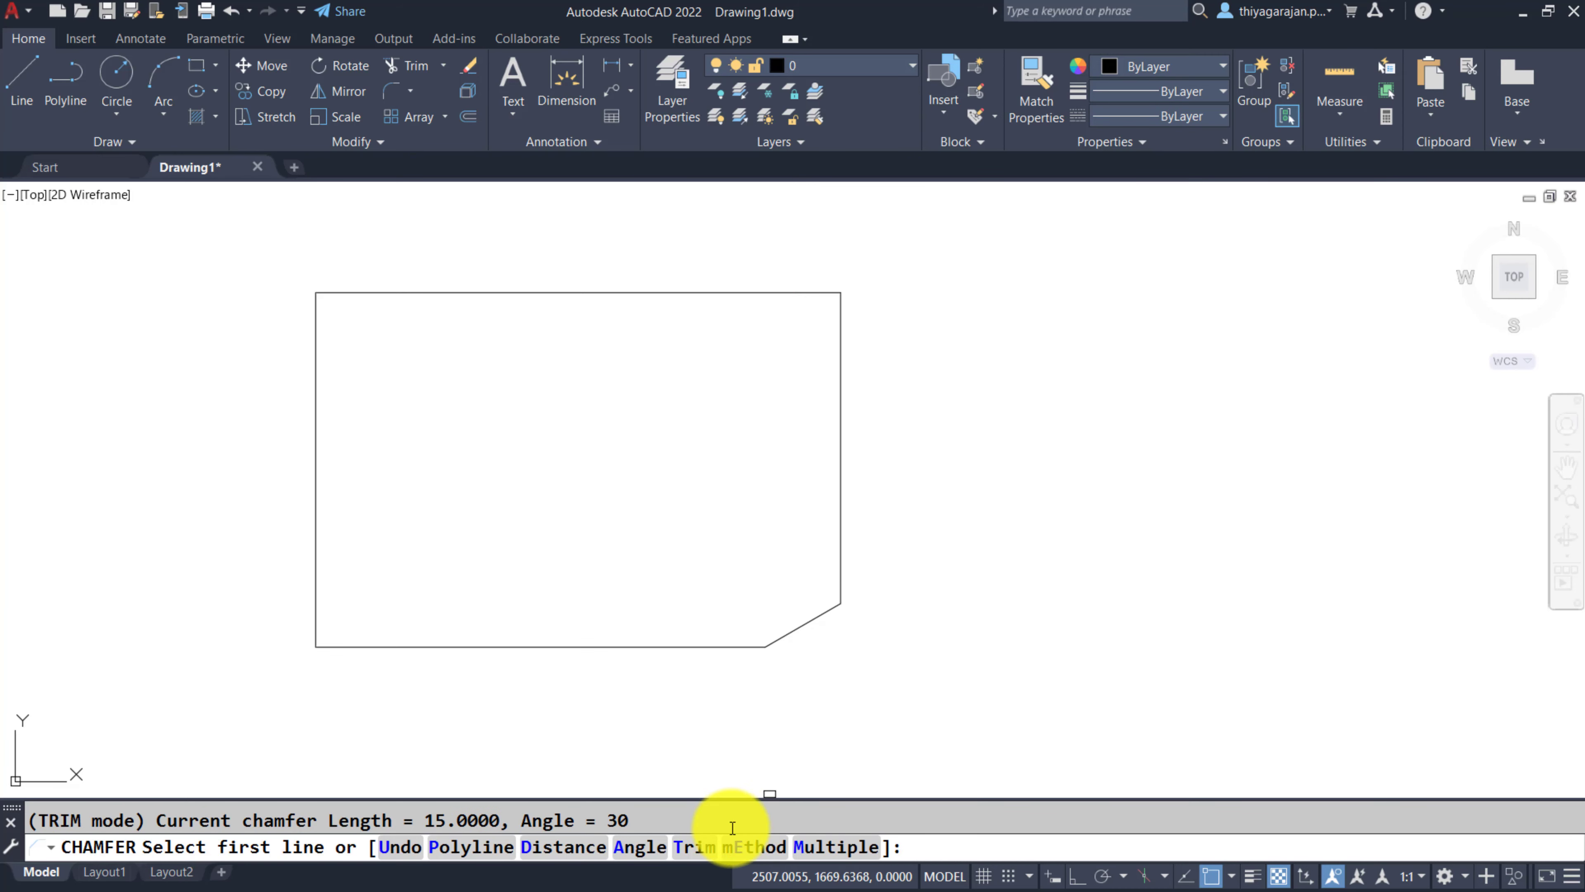
click(752, 844)
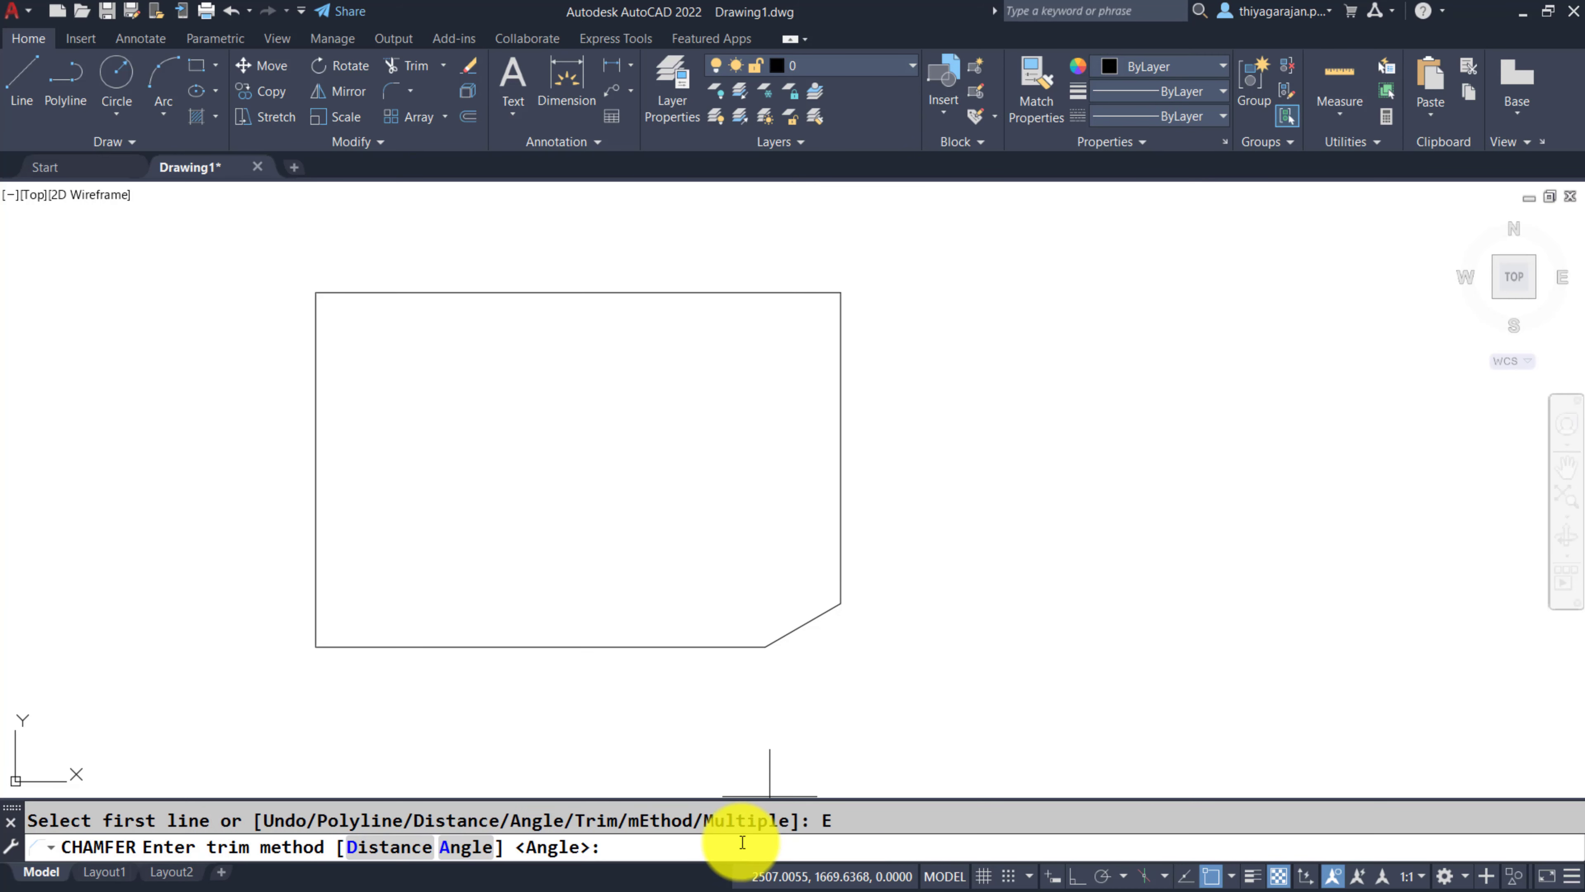
click(453, 843)
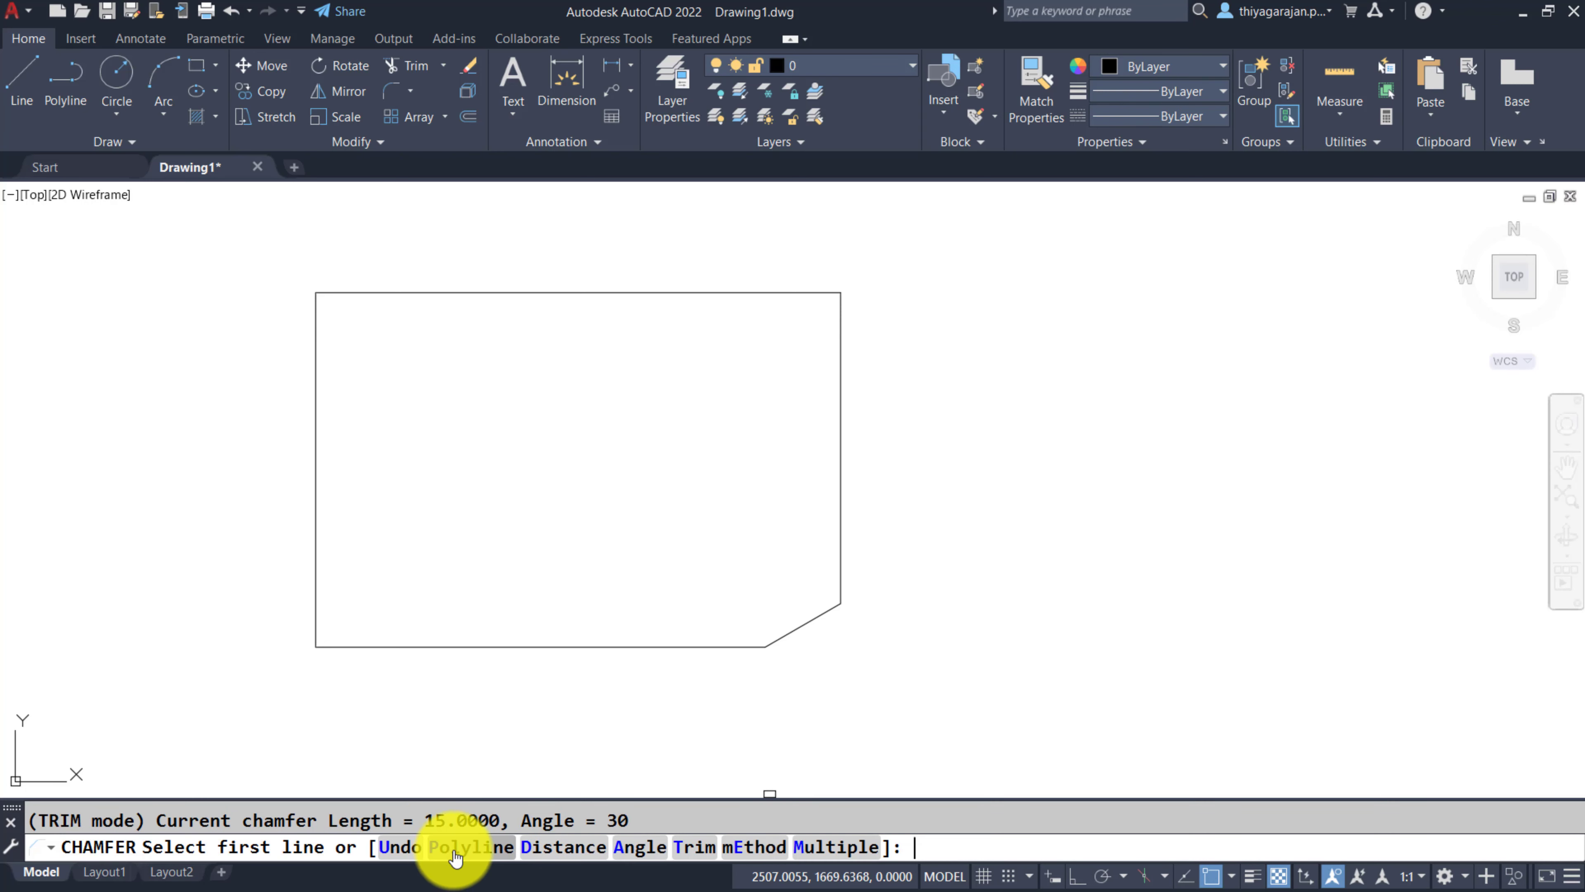
key(Escape)
Draw a six-sided polygon in the empty space to the right of the chamfered rectangle.
text(p)
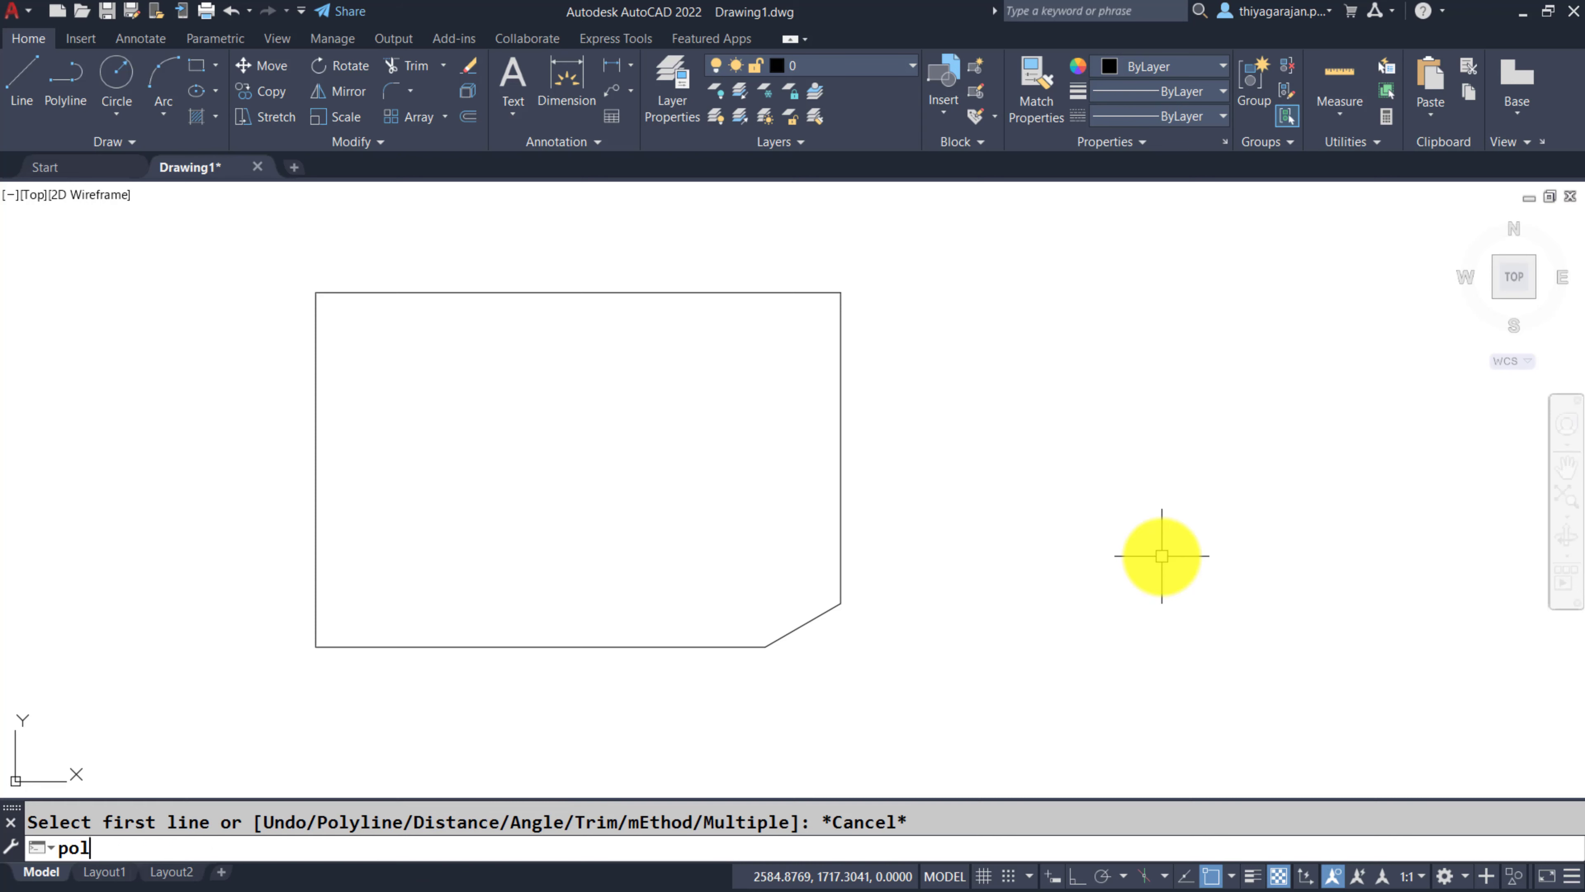
text(ol)
key(Return)
key(Return)
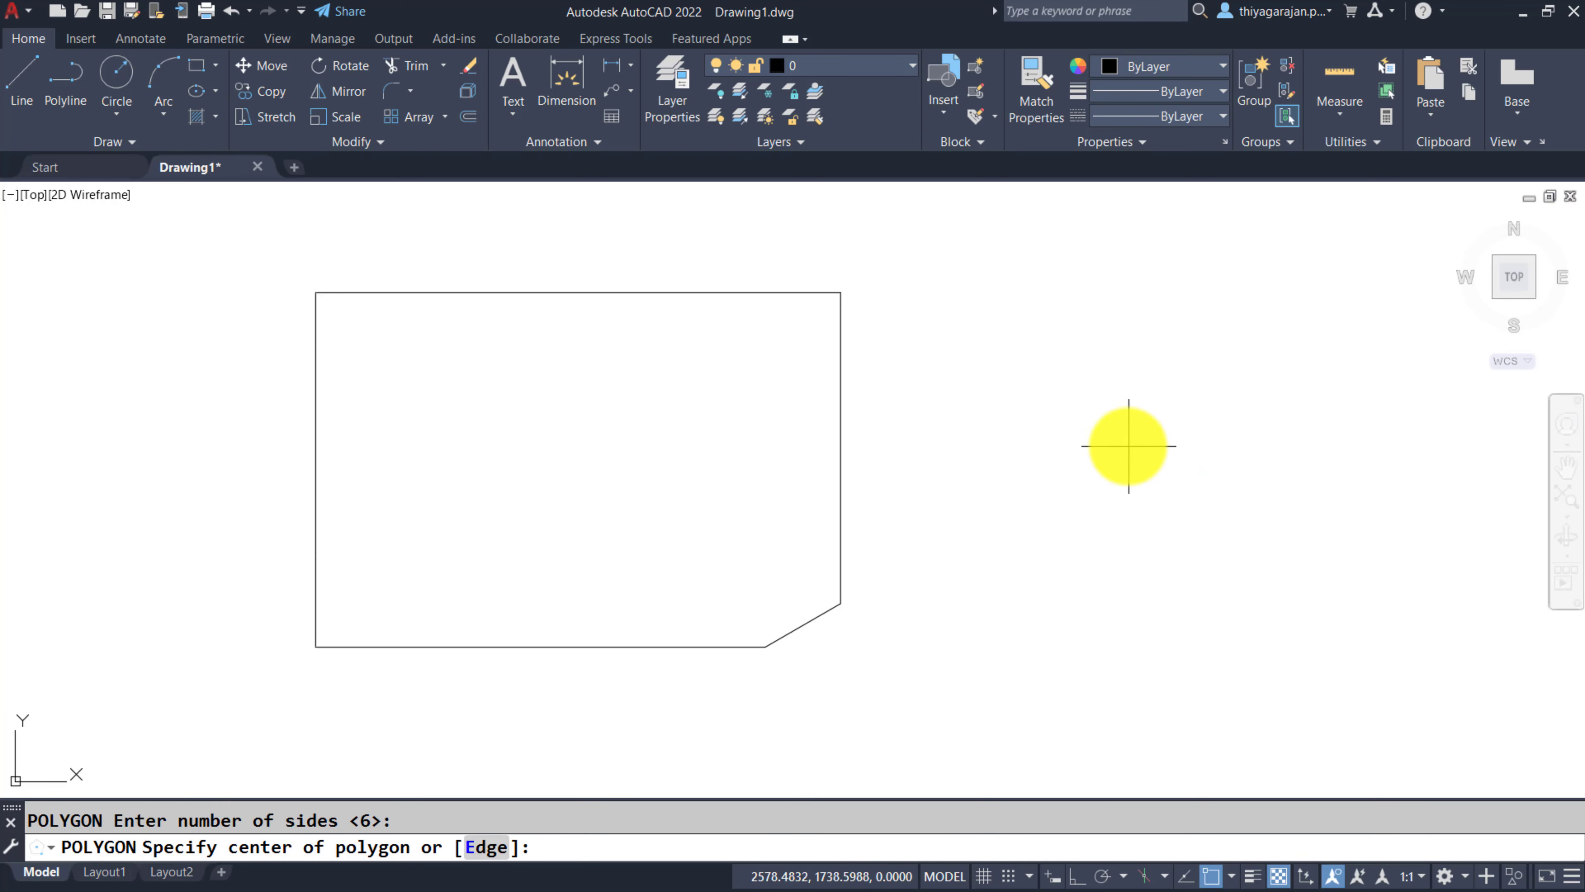
click(1128, 445)
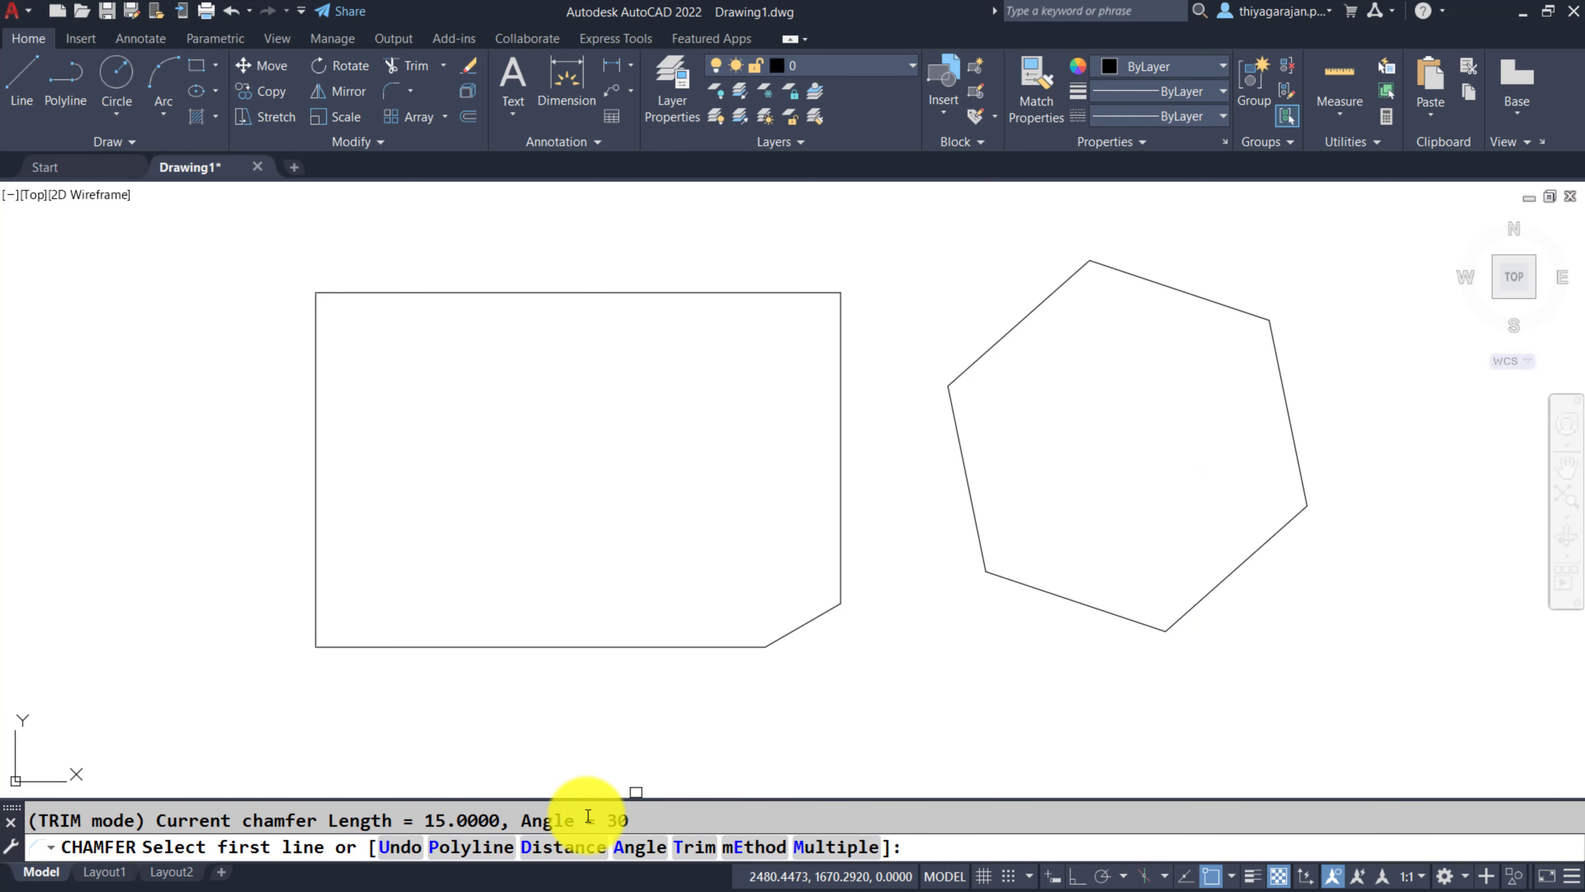
Chamfer all corners of the hexagon at once as a polyline, using the Distance method with both distances set to 5.
click(474, 847)
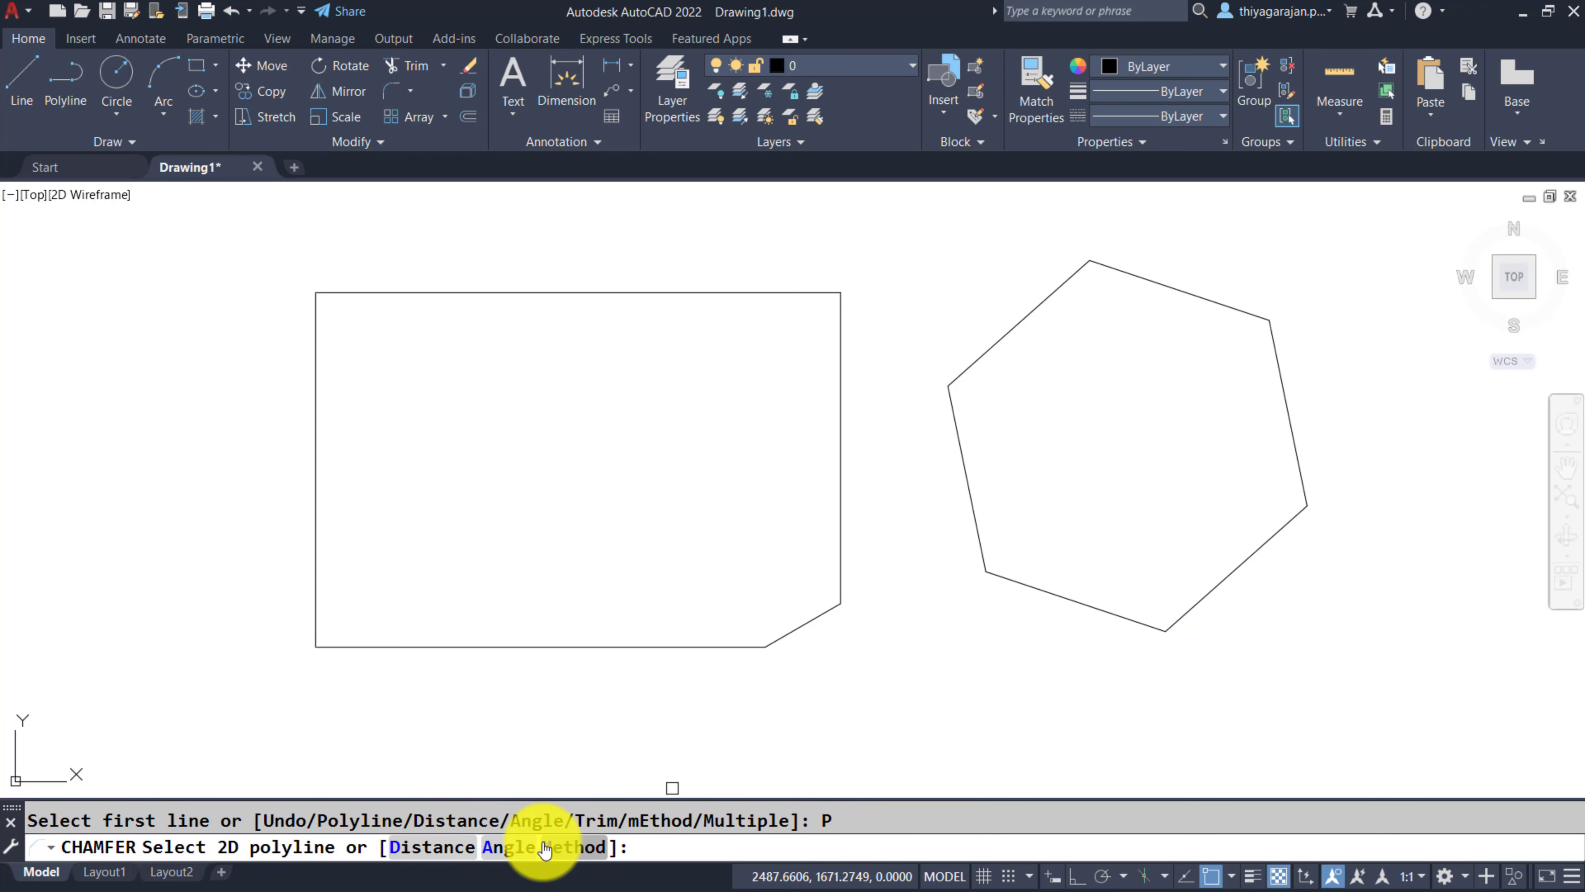
click(564, 850)
click(428, 846)
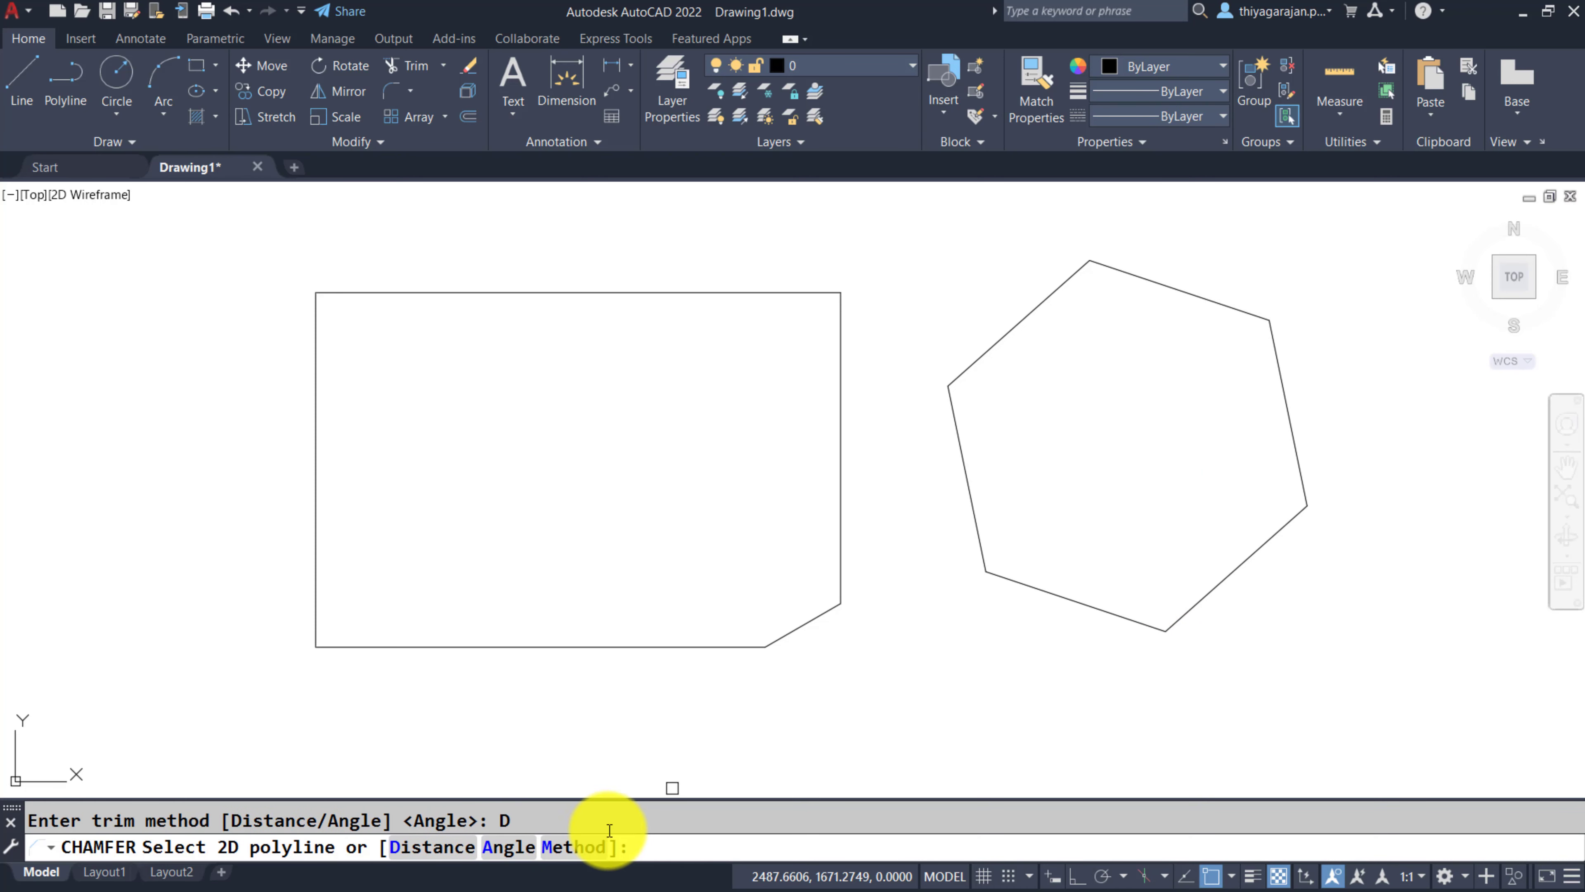
click(434, 847)
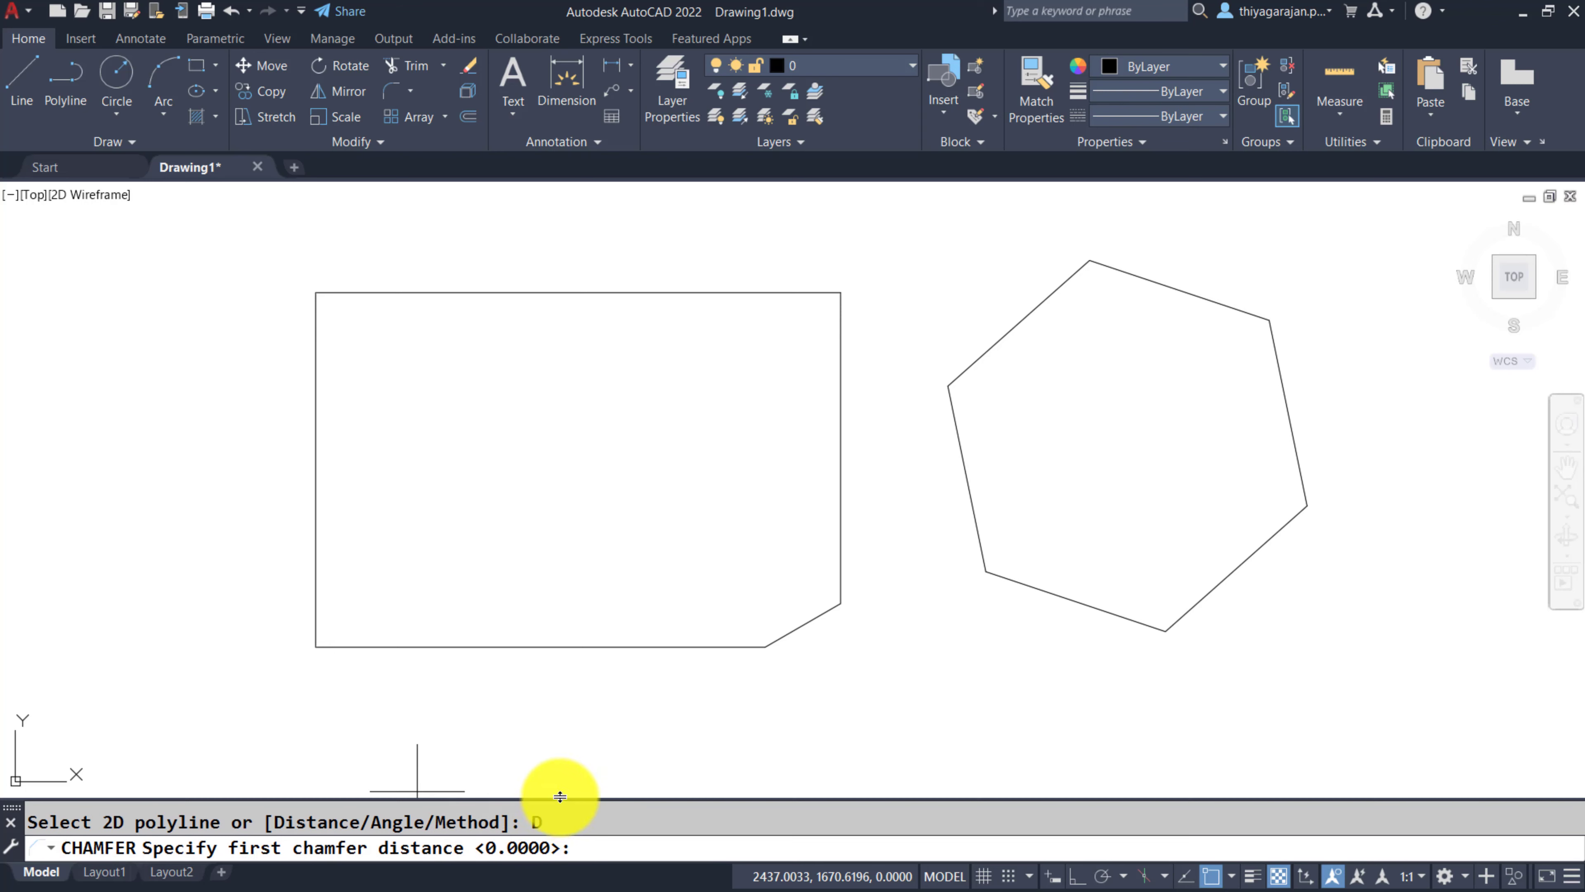
text(5)
key(Return)
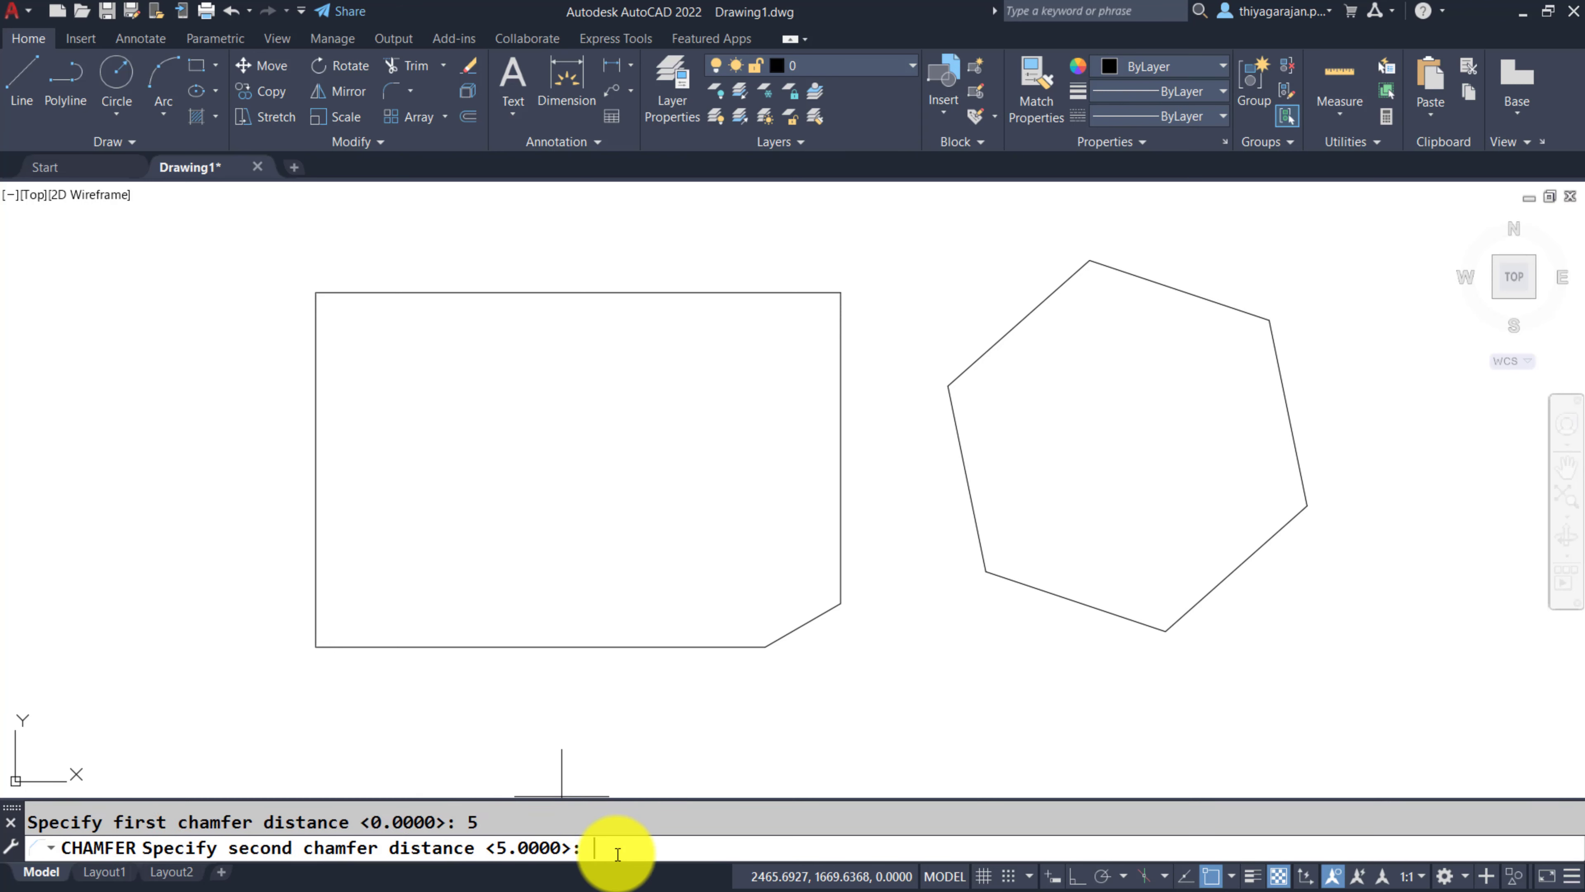
text(5)
key(Return)
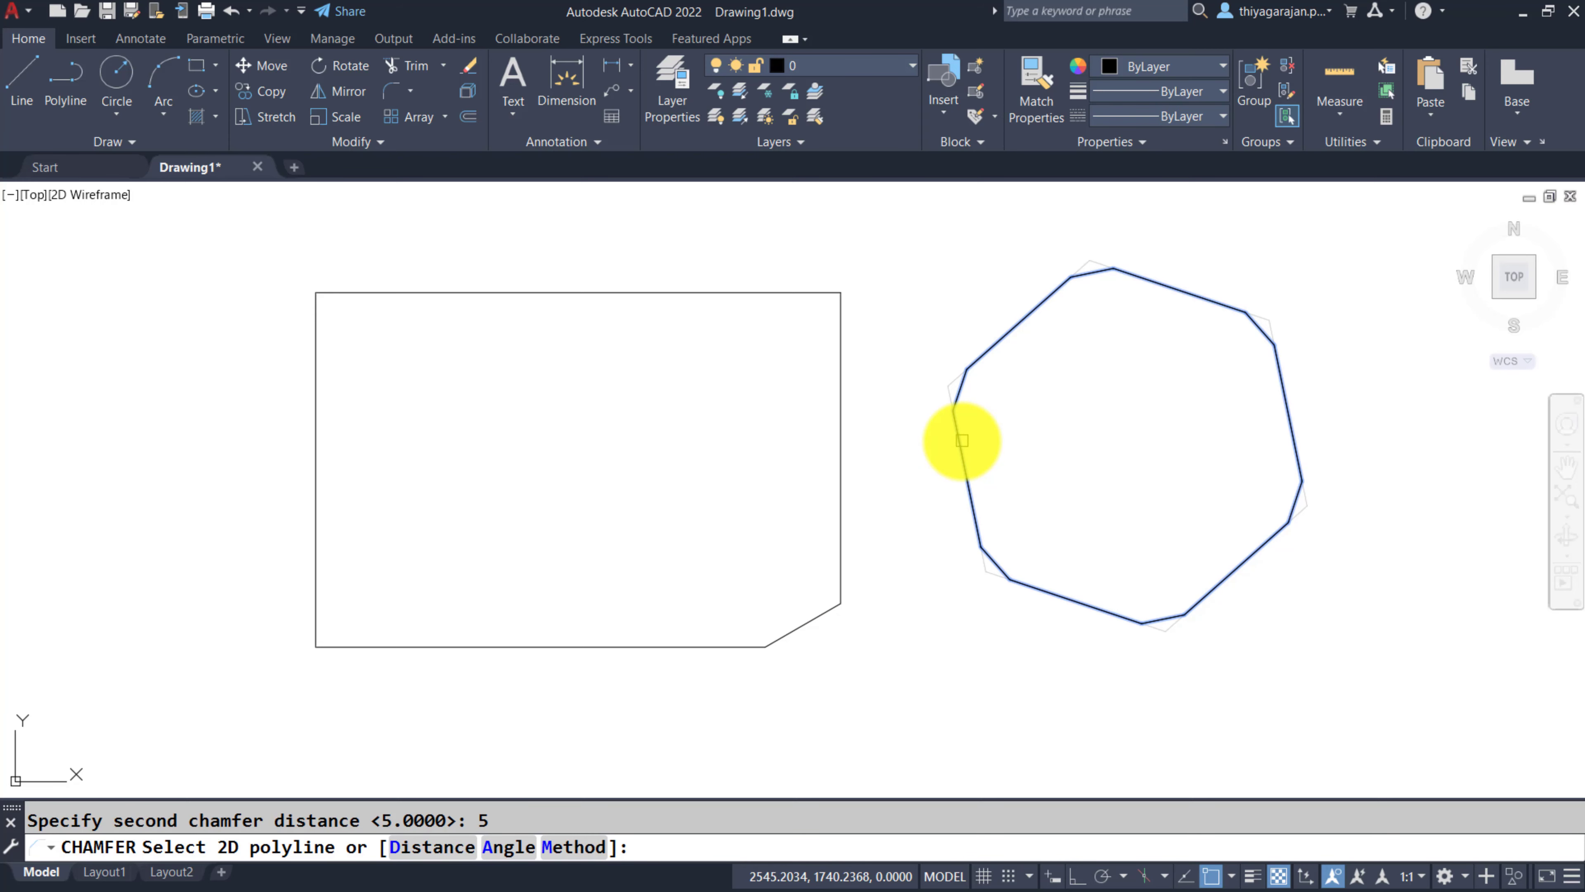
click(961, 441)
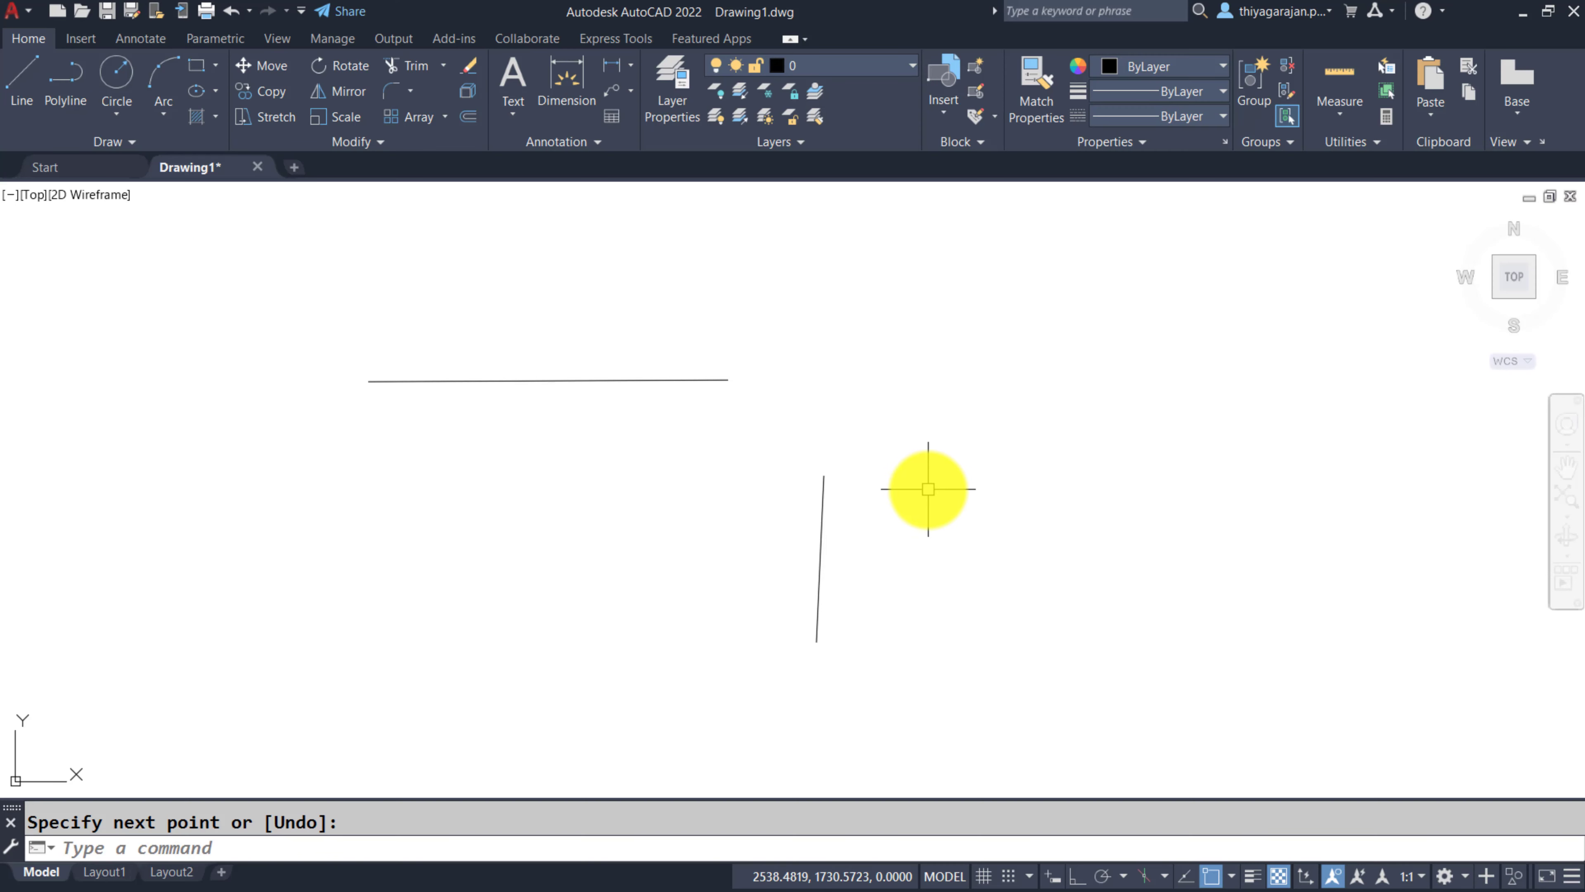
Blend the upper end of the near-vertical line with the right end of the near-horizontal line.
text(bl)
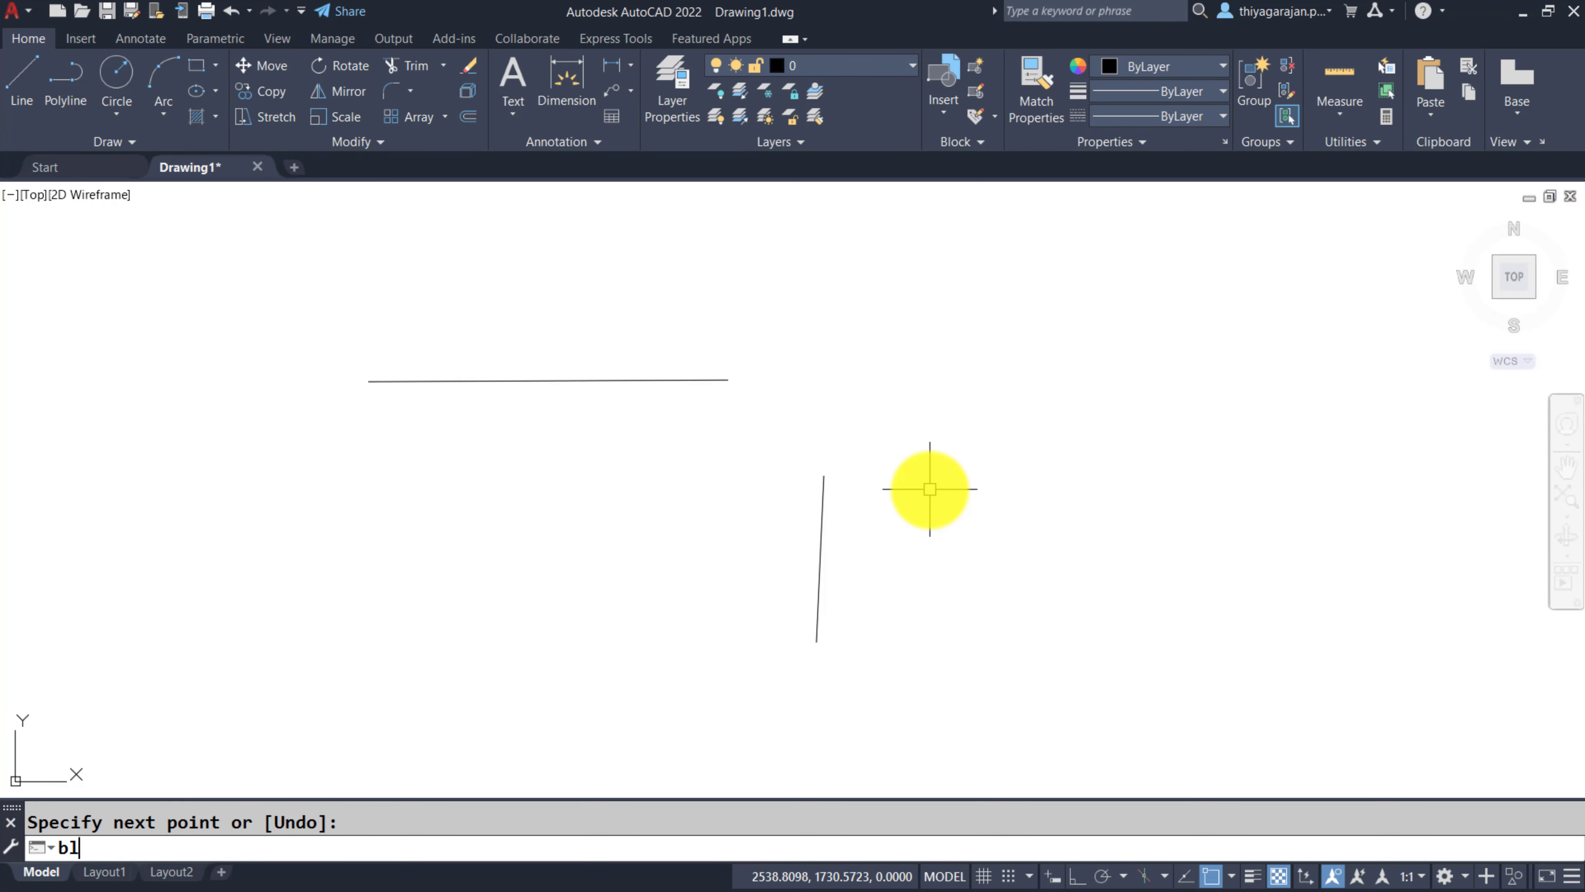
text(end)
key(Return)
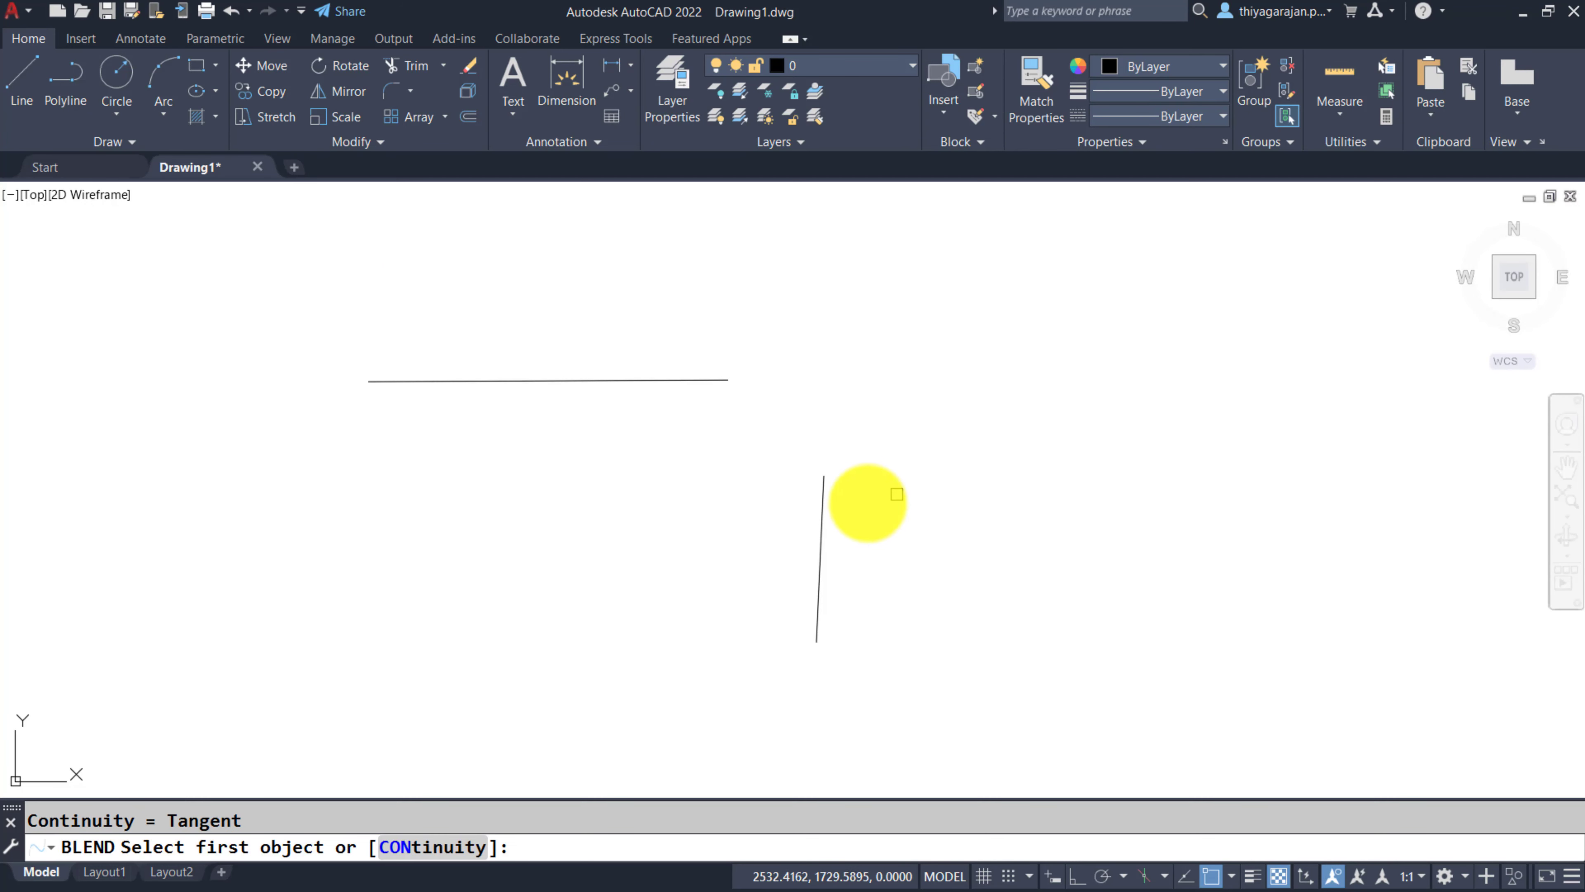
click(822, 490)
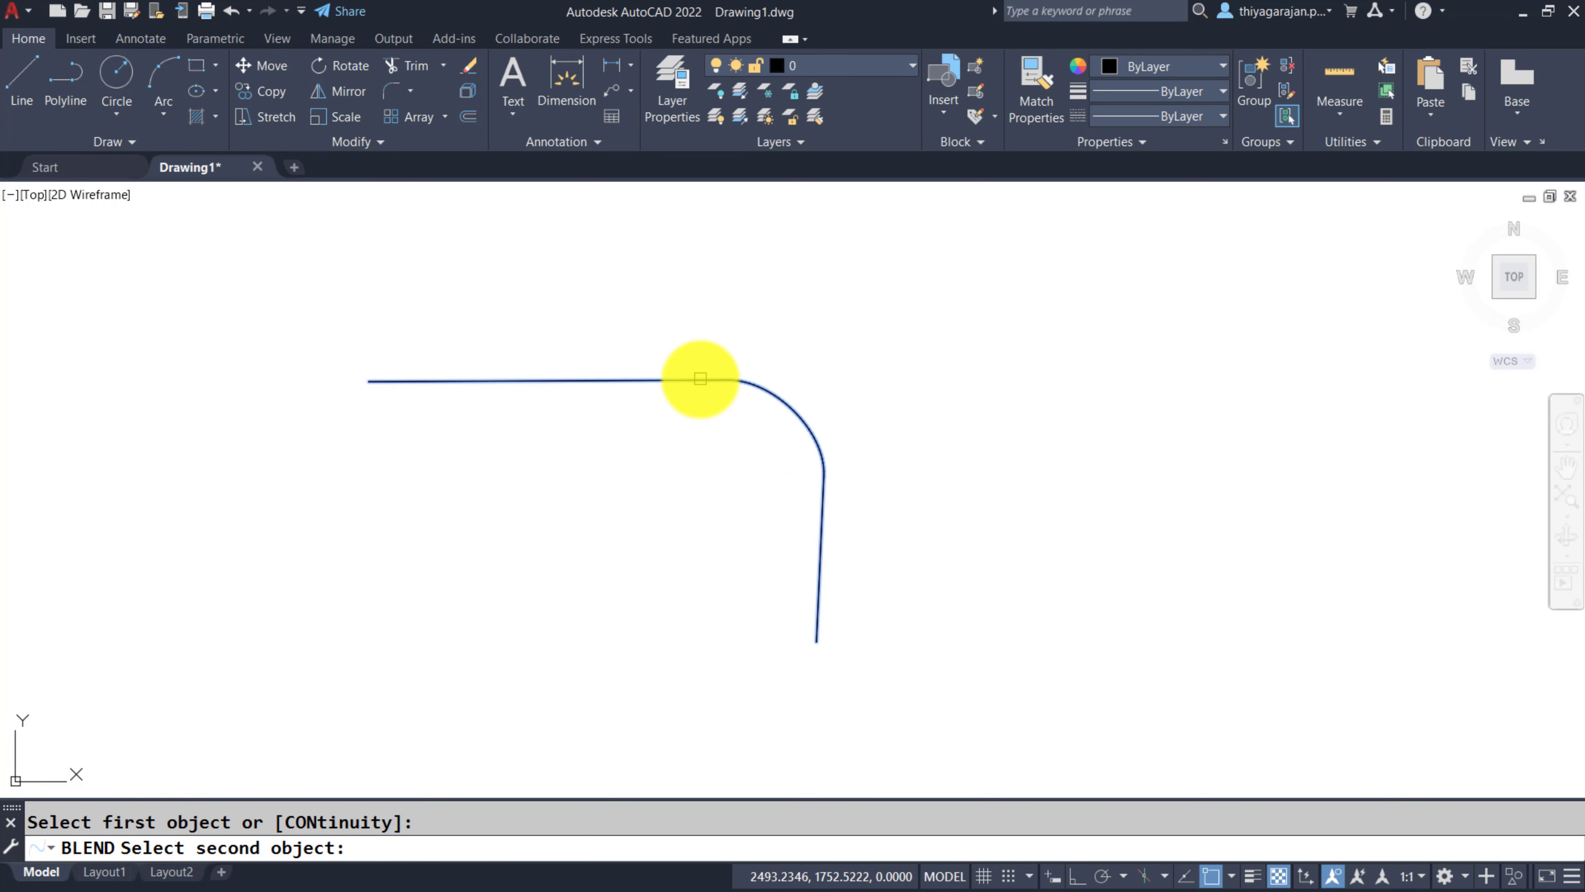
click(700, 378)
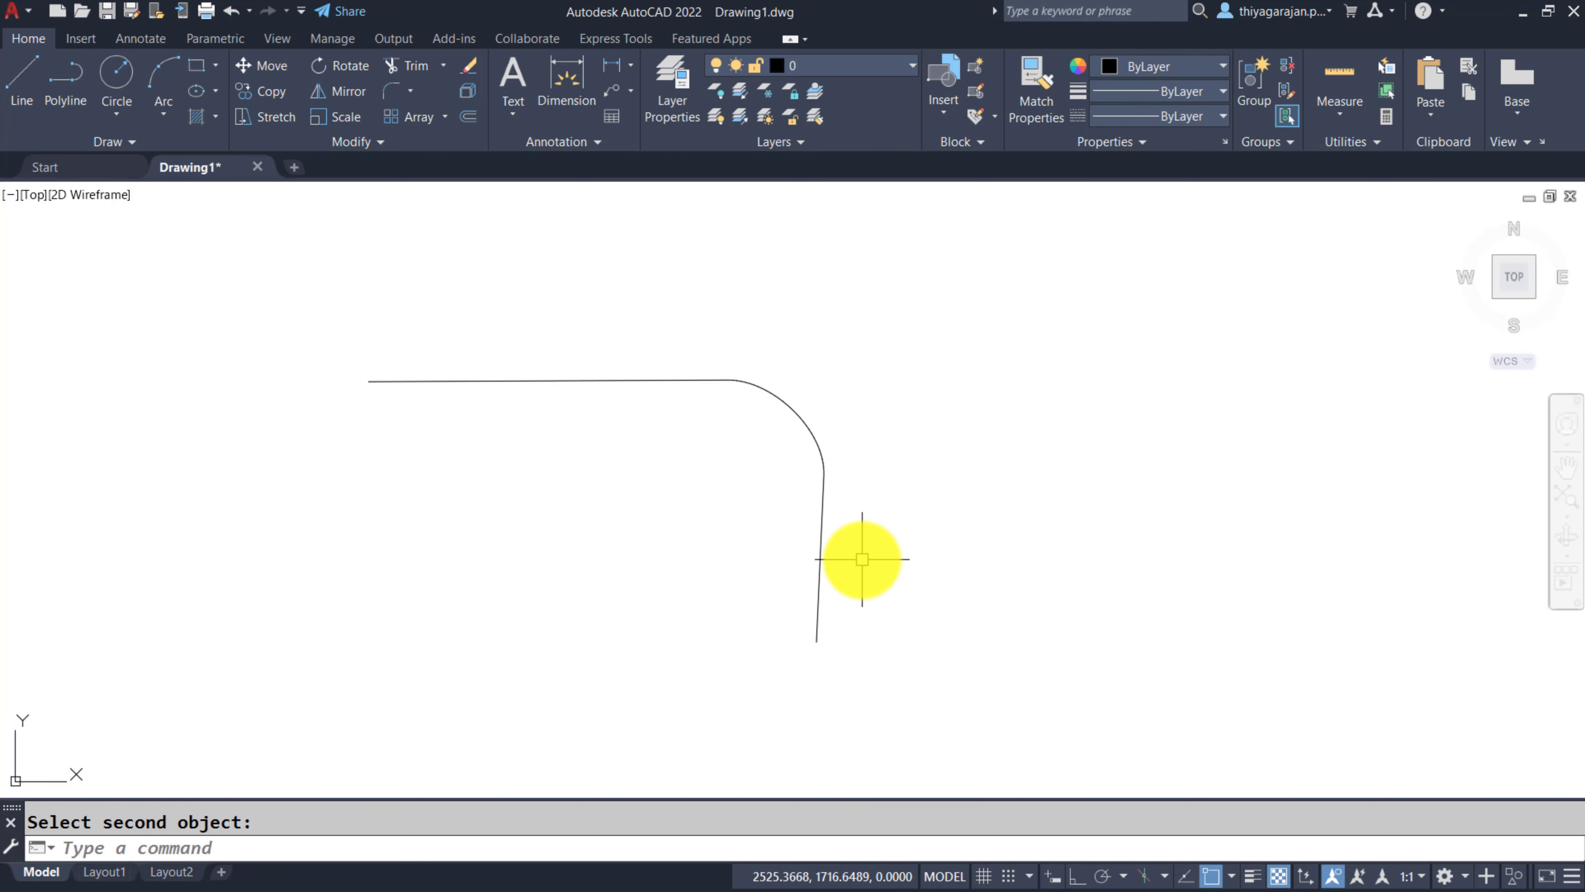
List the properties of the blend curve and examine its object type in the text window, closing the window when done.
text(li)
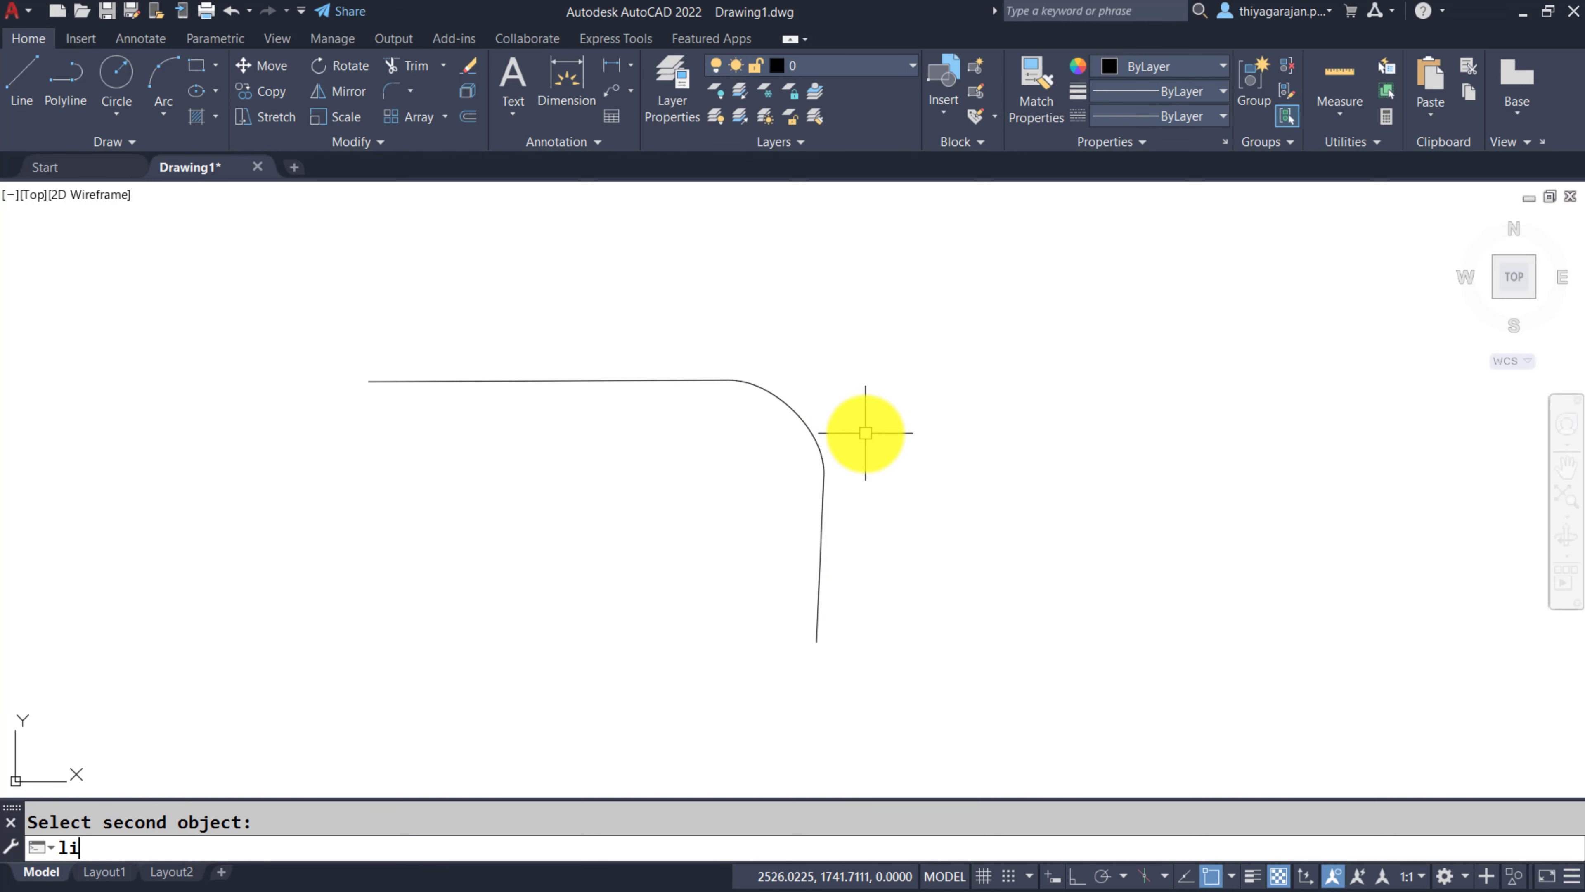
key(Return)
click(813, 429)
key(Return)
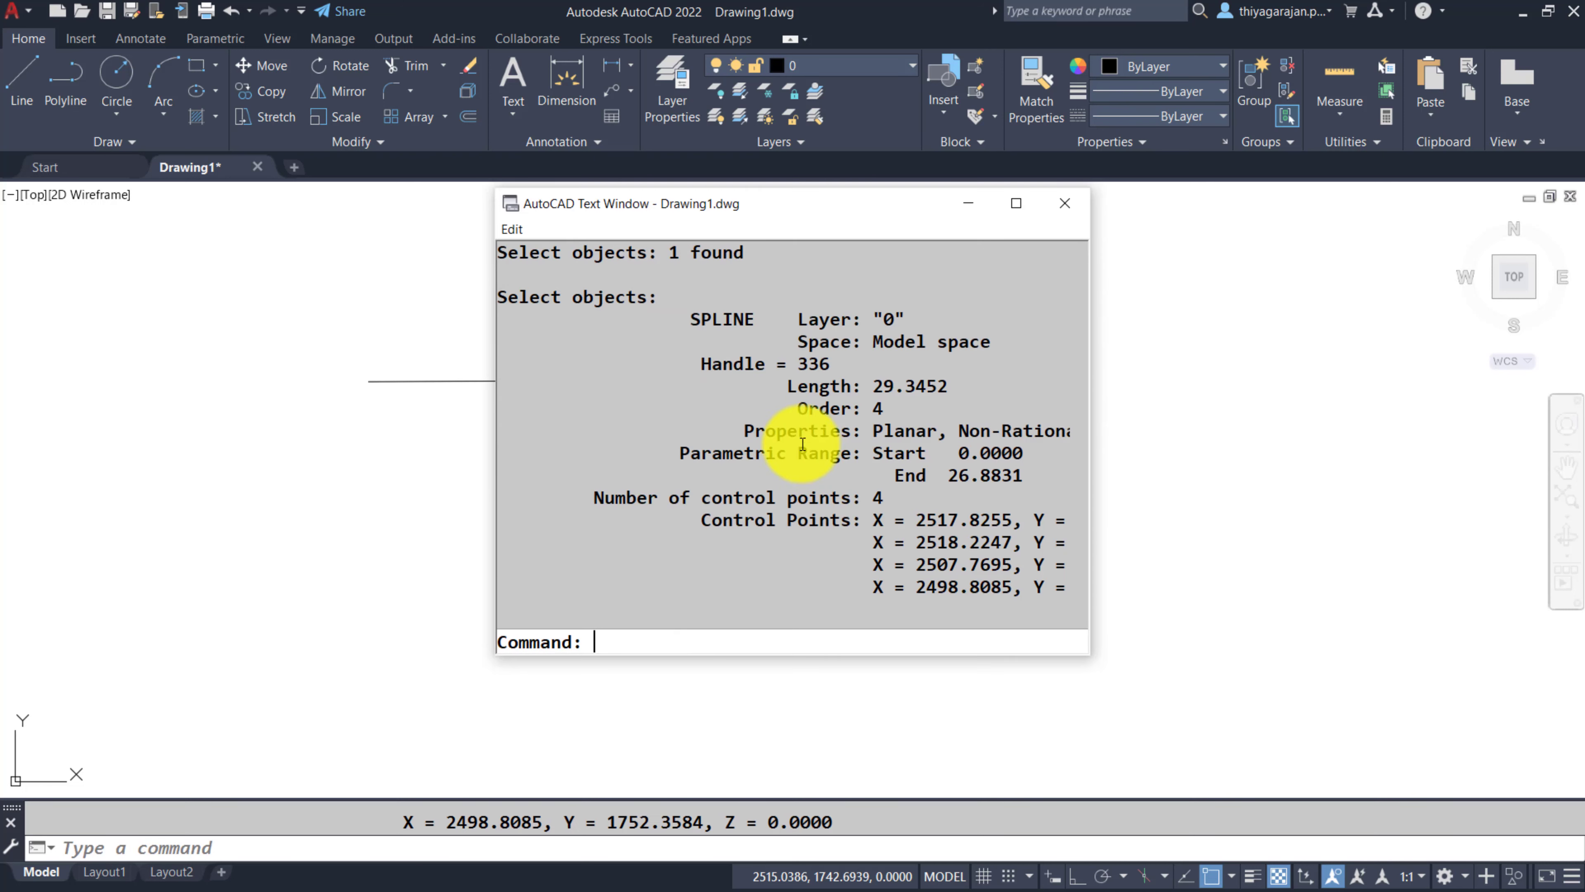
drag(690, 319, 761, 320)
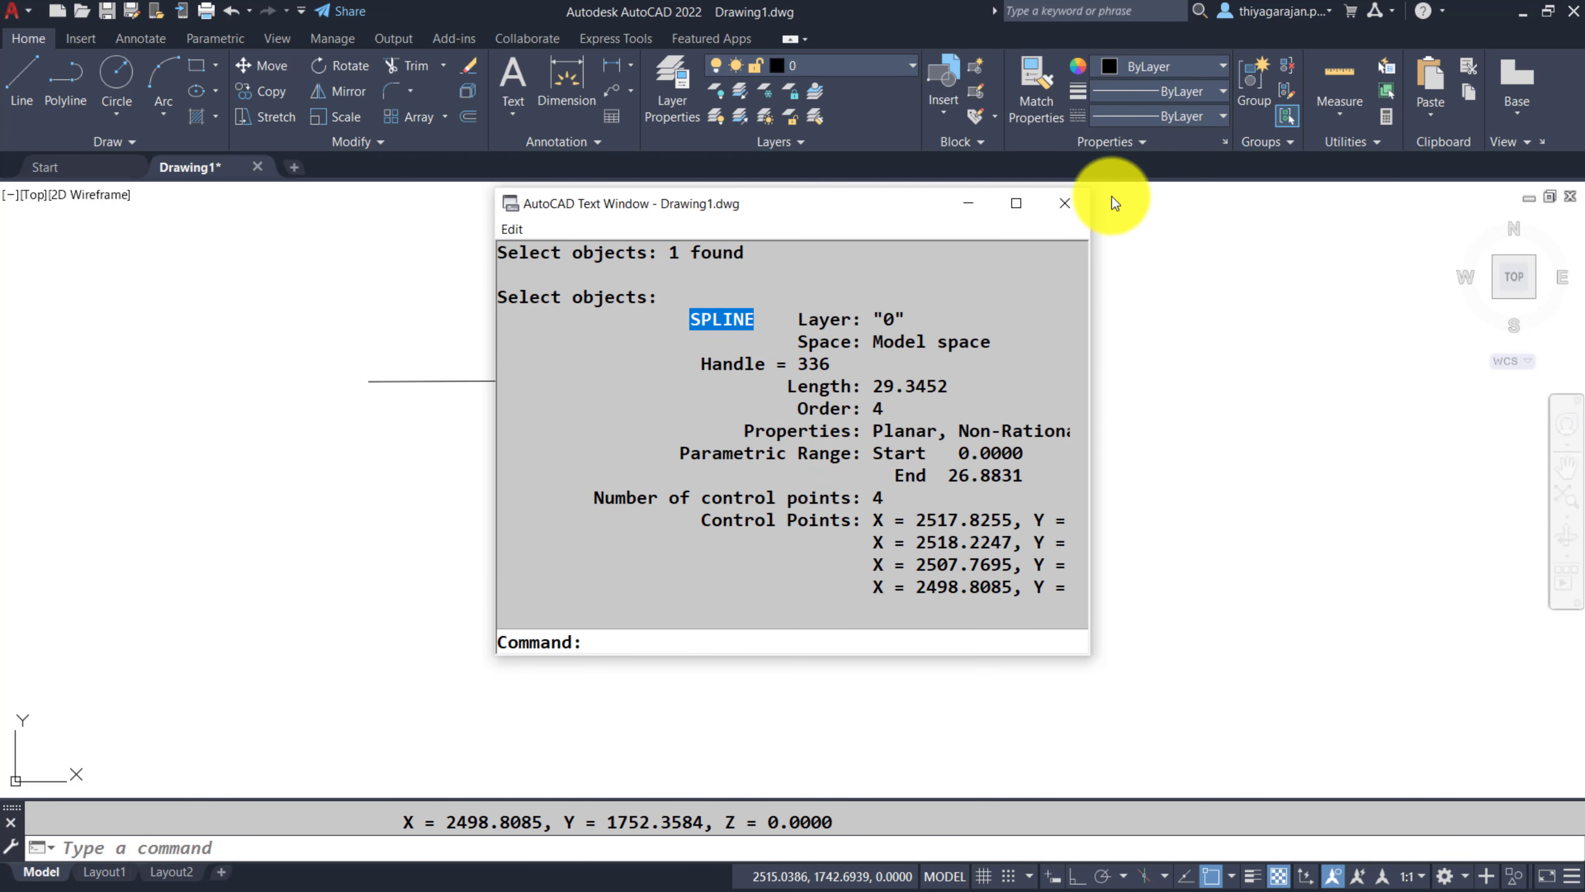
click(1065, 203)
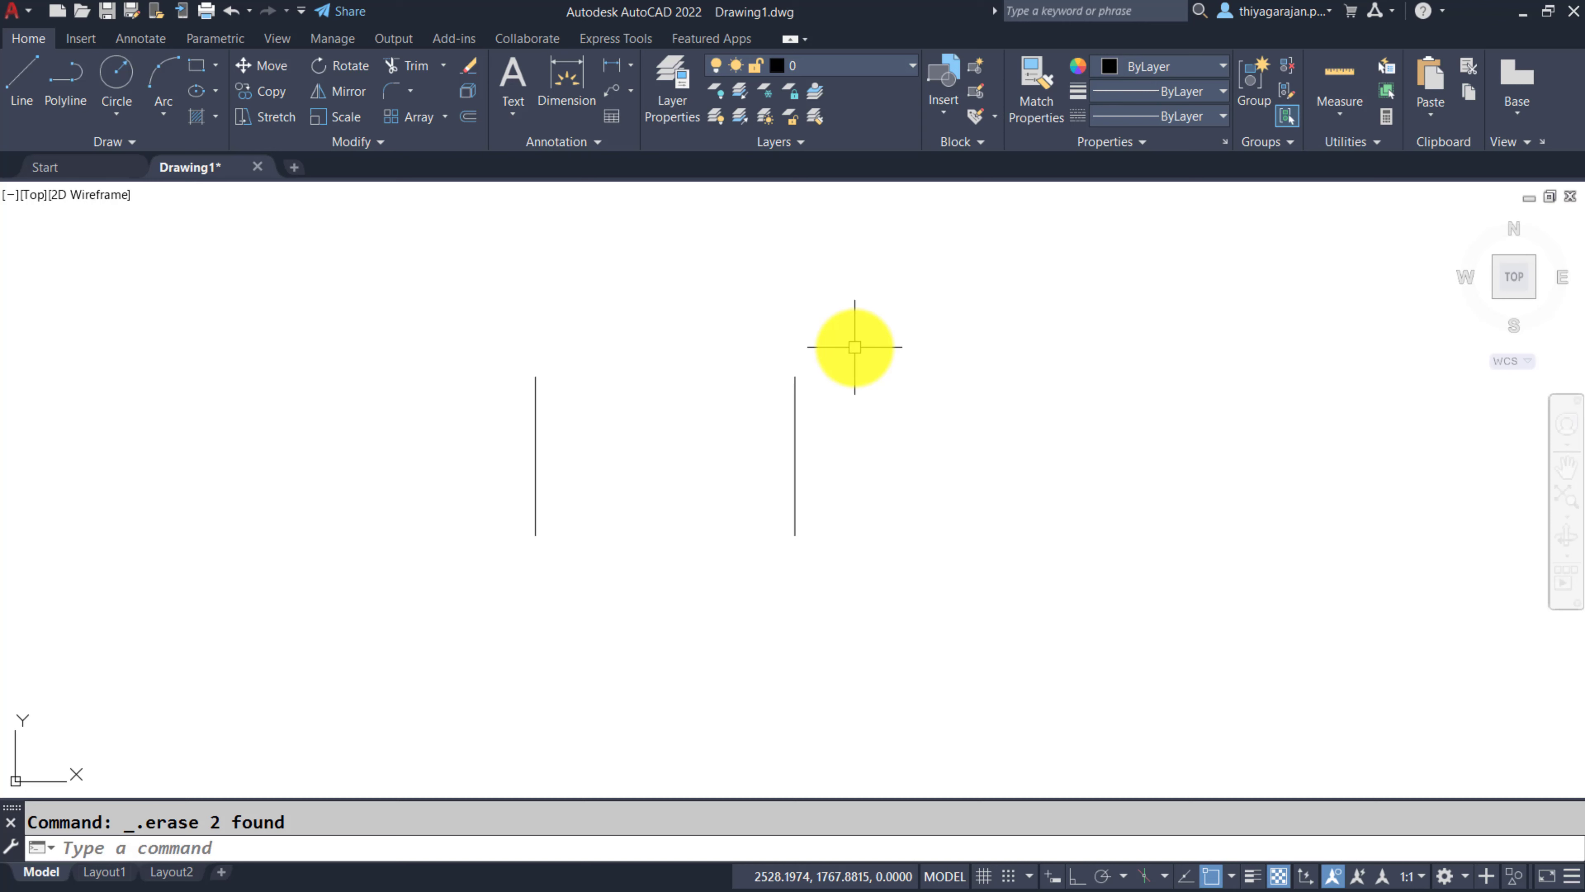
Blend the upper ends of the two vertical lines with Tangent continuity.
text(blend)
key(Return)
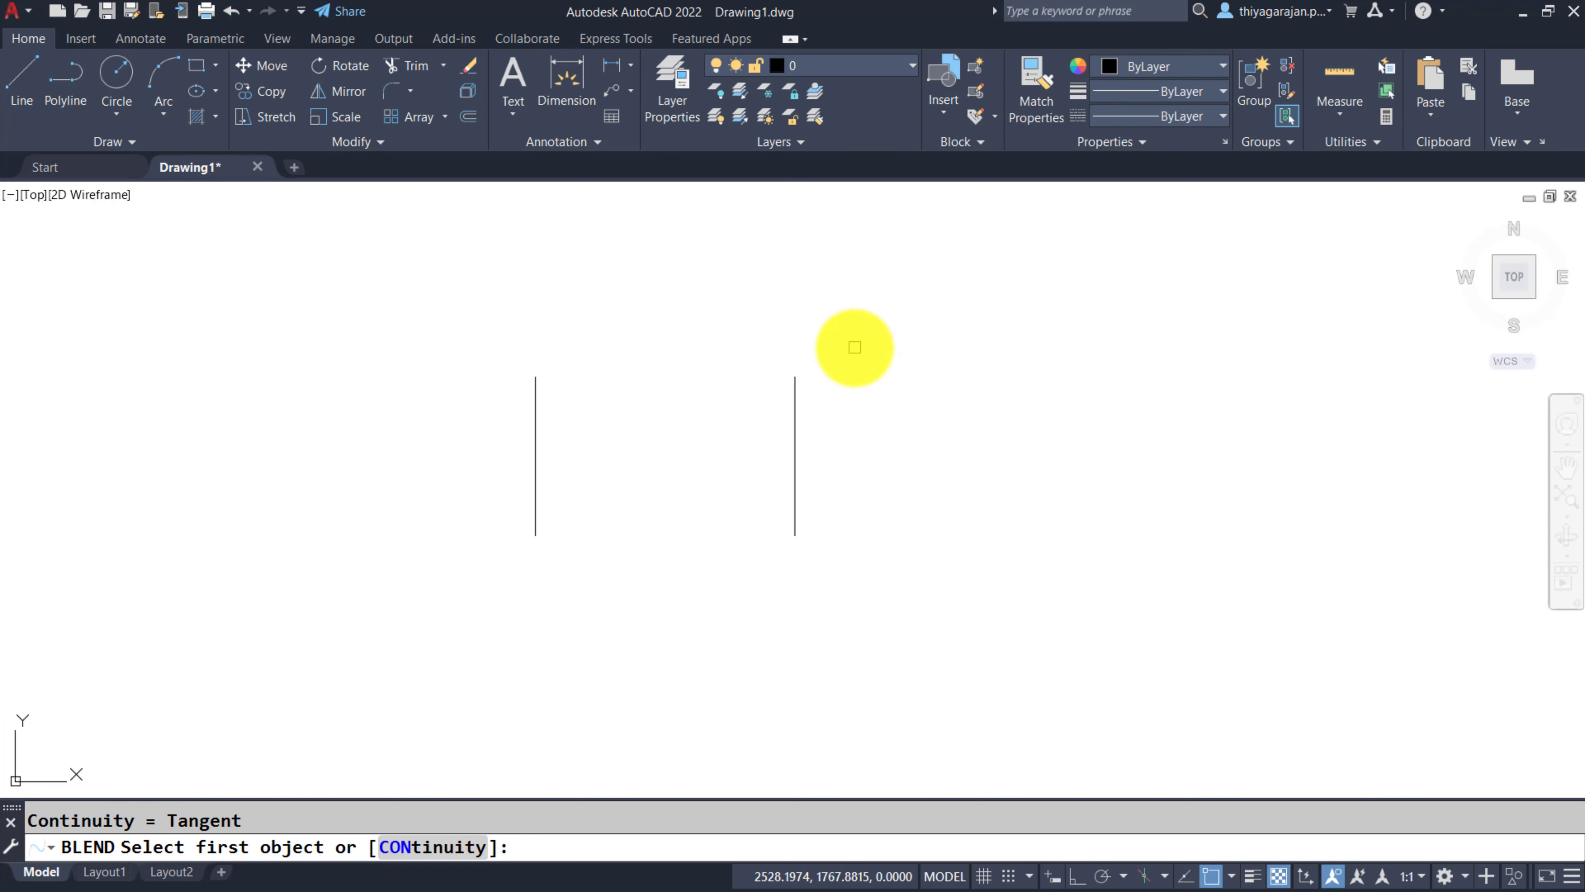
click(411, 855)
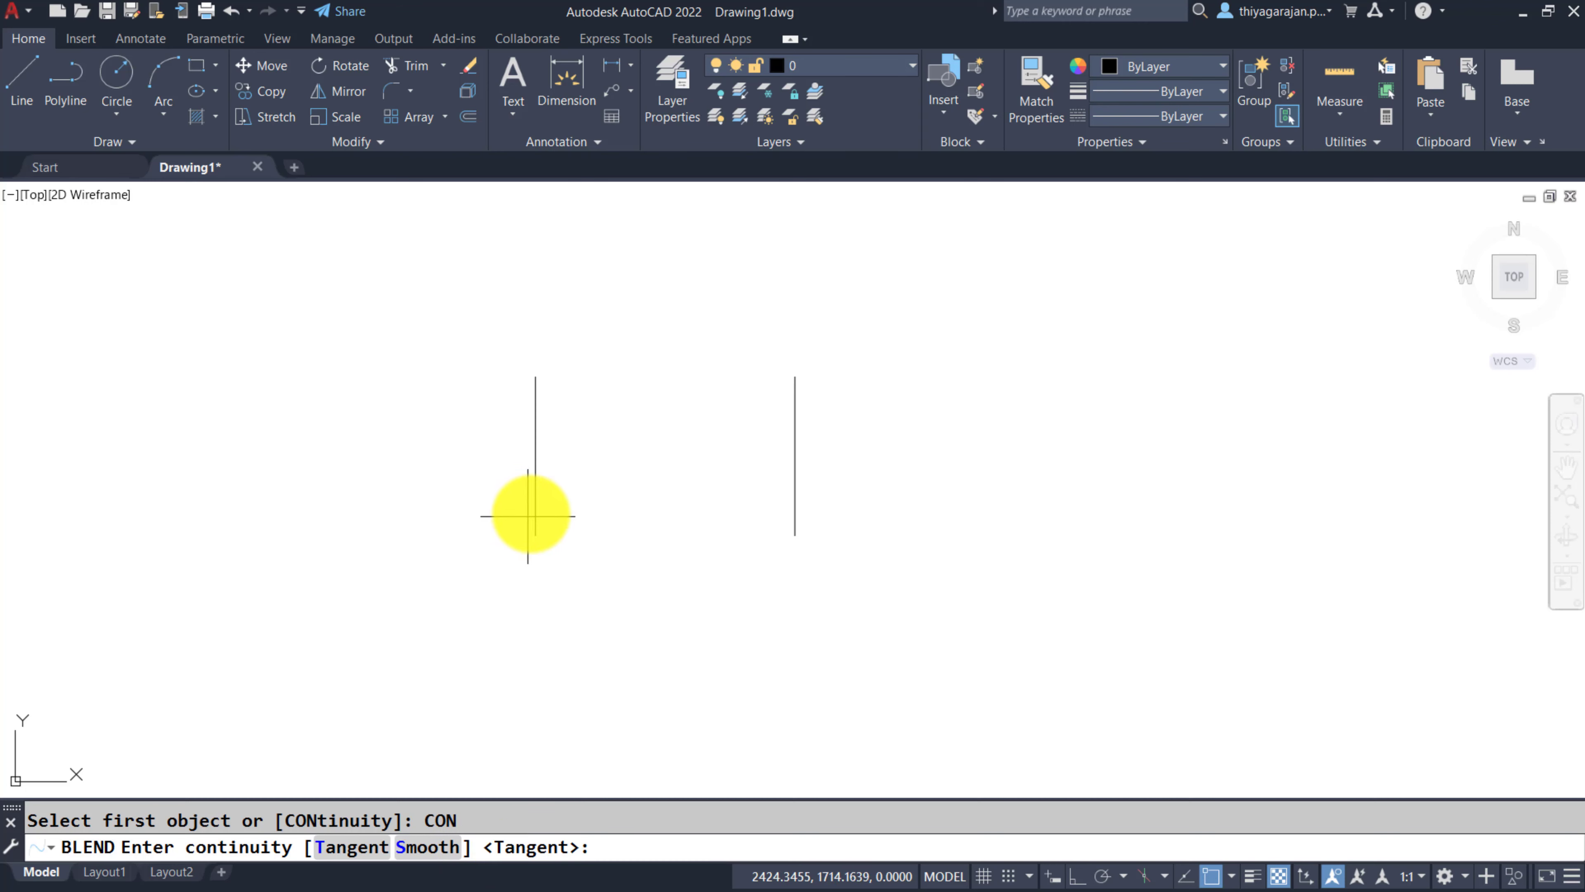
key(Return)
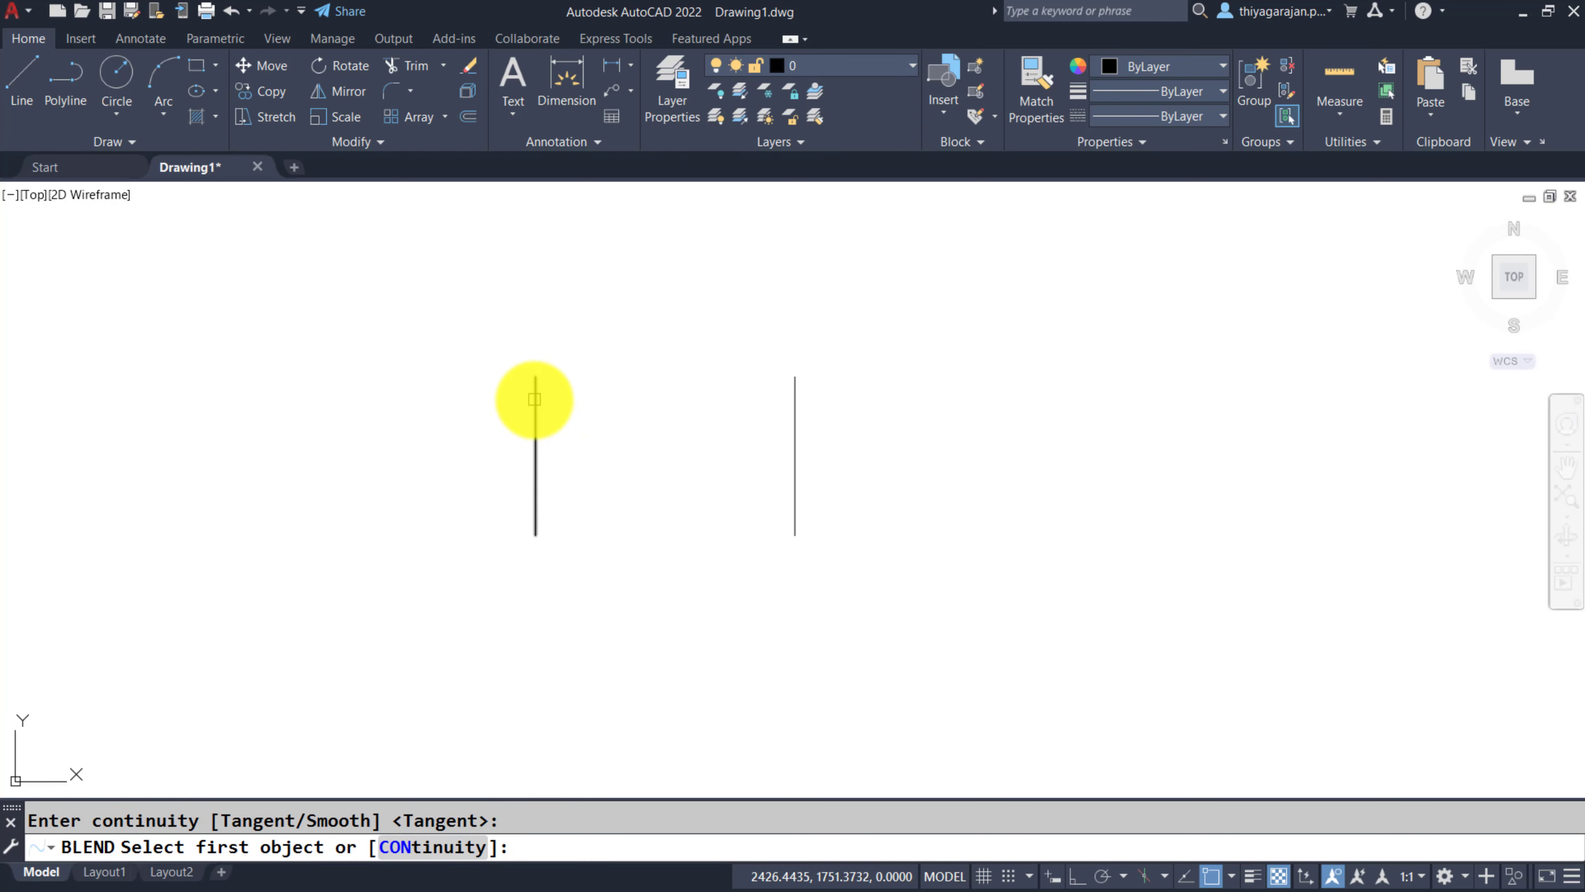
click(535, 399)
click(796, 384)
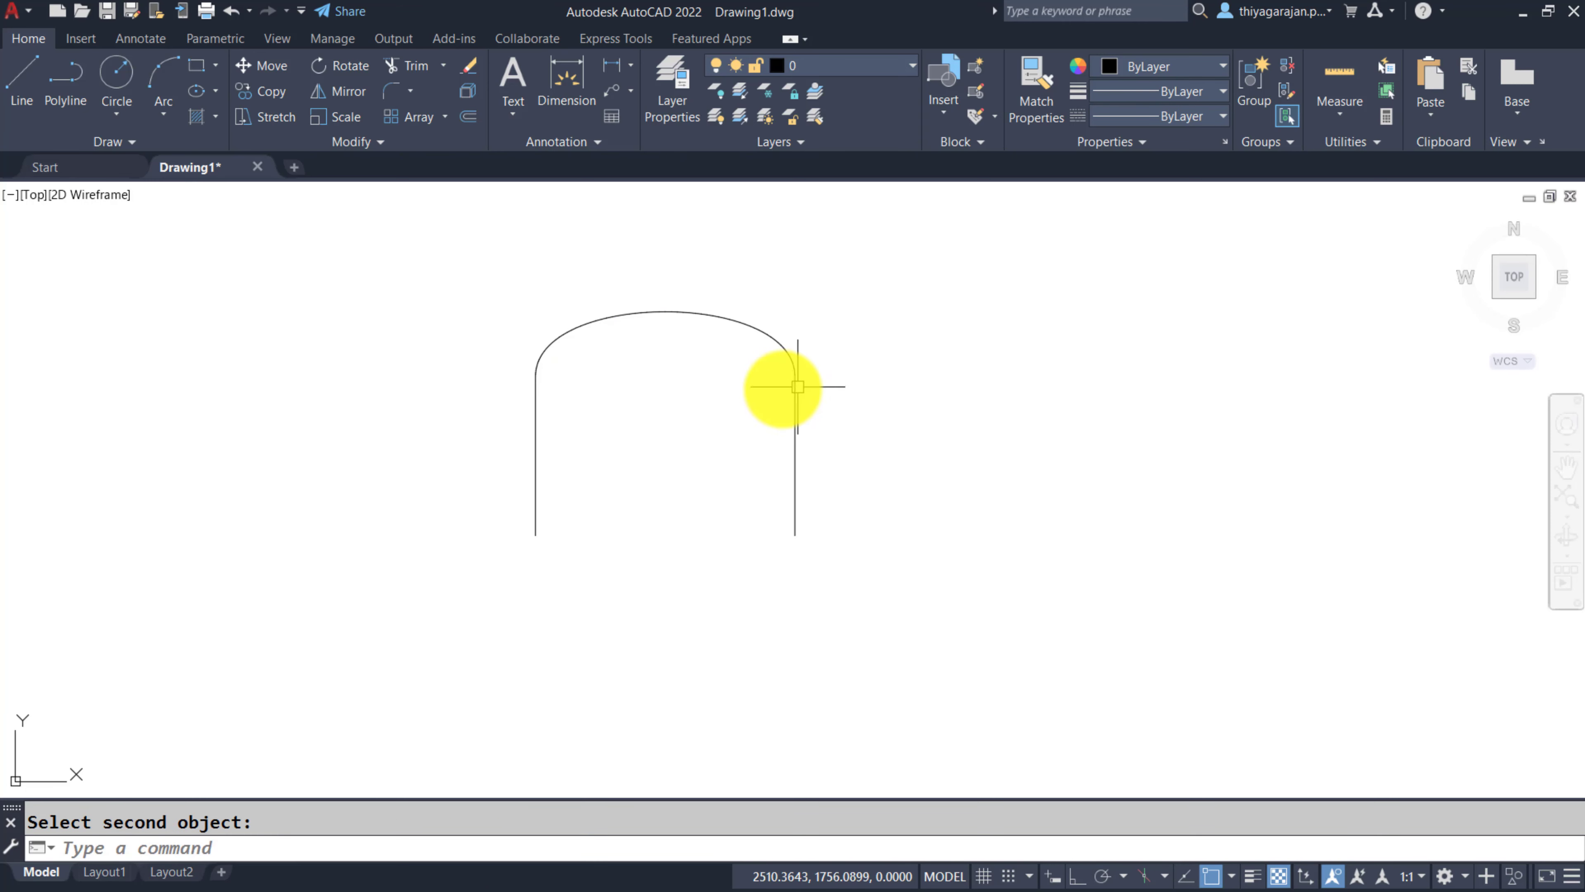
Blend the lower ends of the two vertical lines with Smooth continuity.
key(Return)
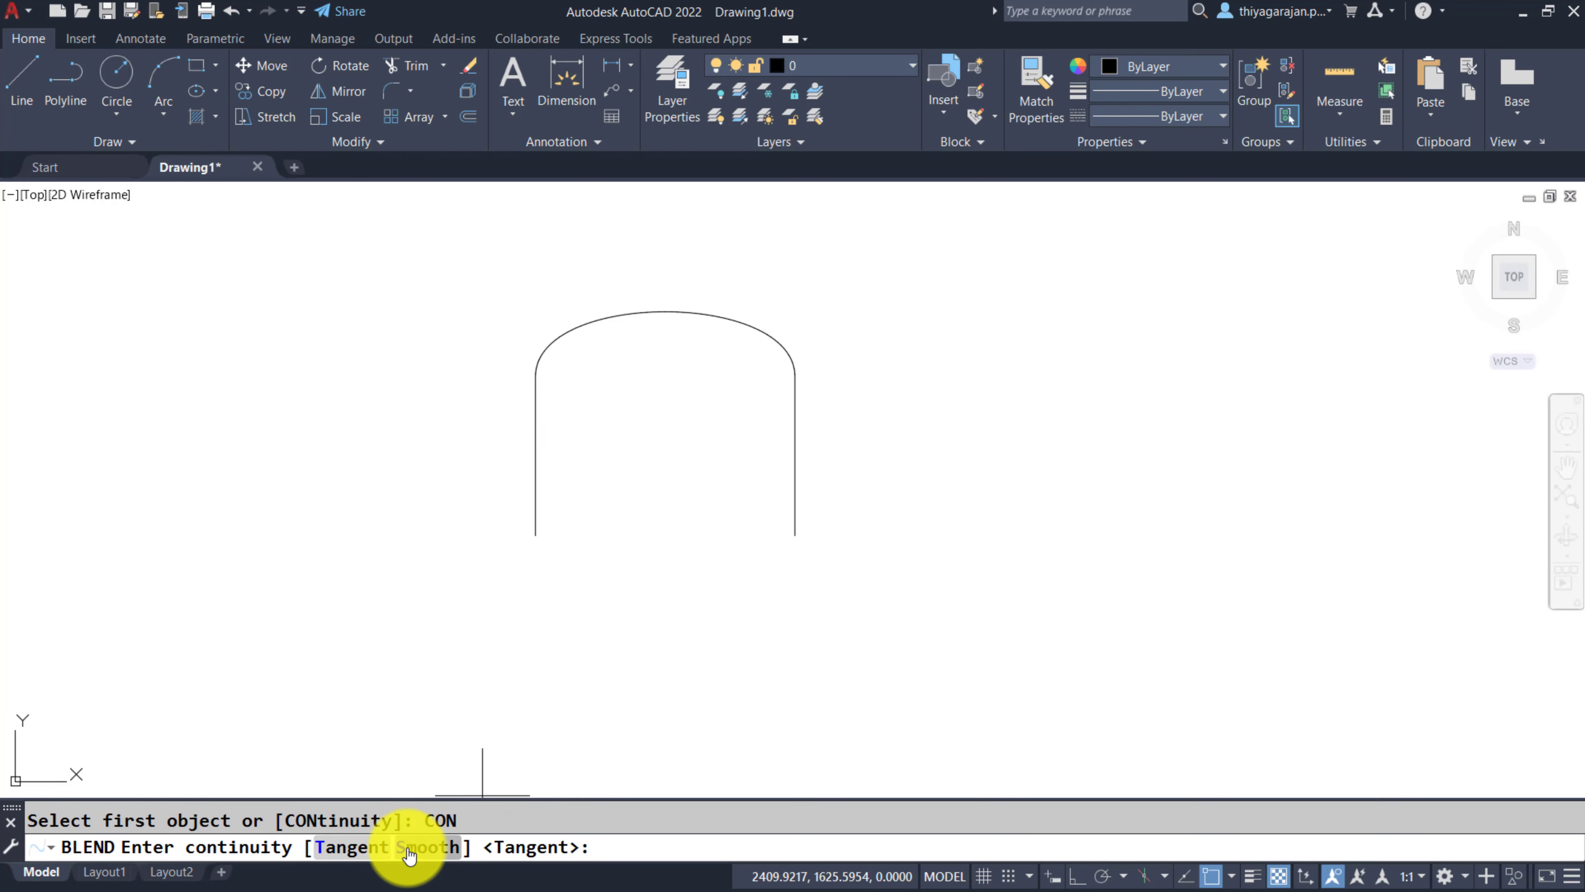
click(422, 847)
click(795, 531)
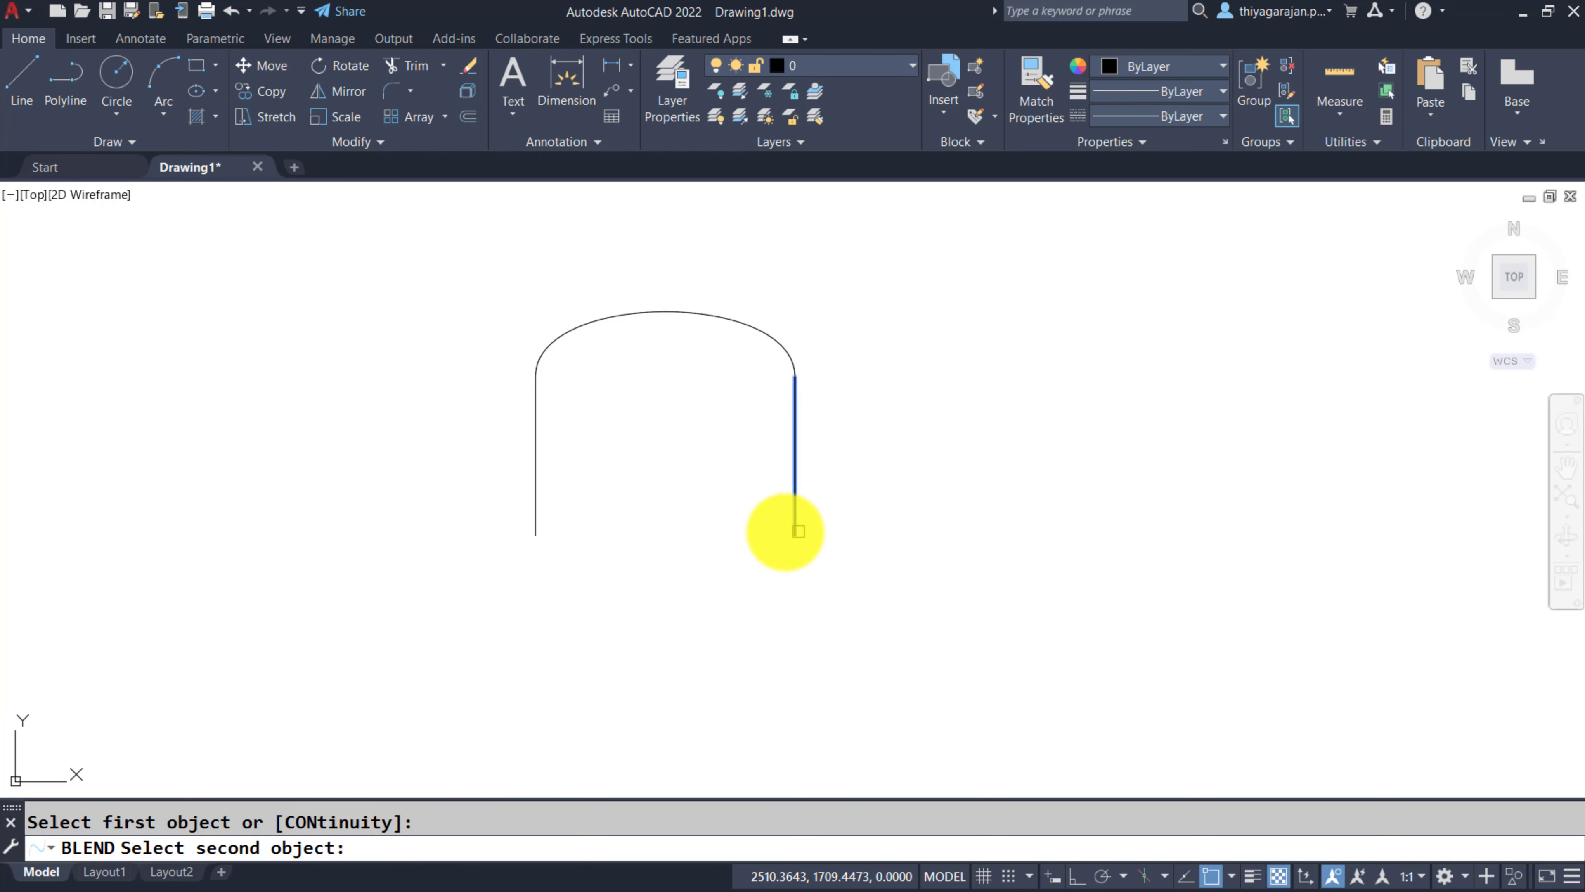
click(535, 531)
key(Escape)
Select the lower and upper blend curves to compare their control points, and clear the selection.
scroll(581, 538, up, 2)
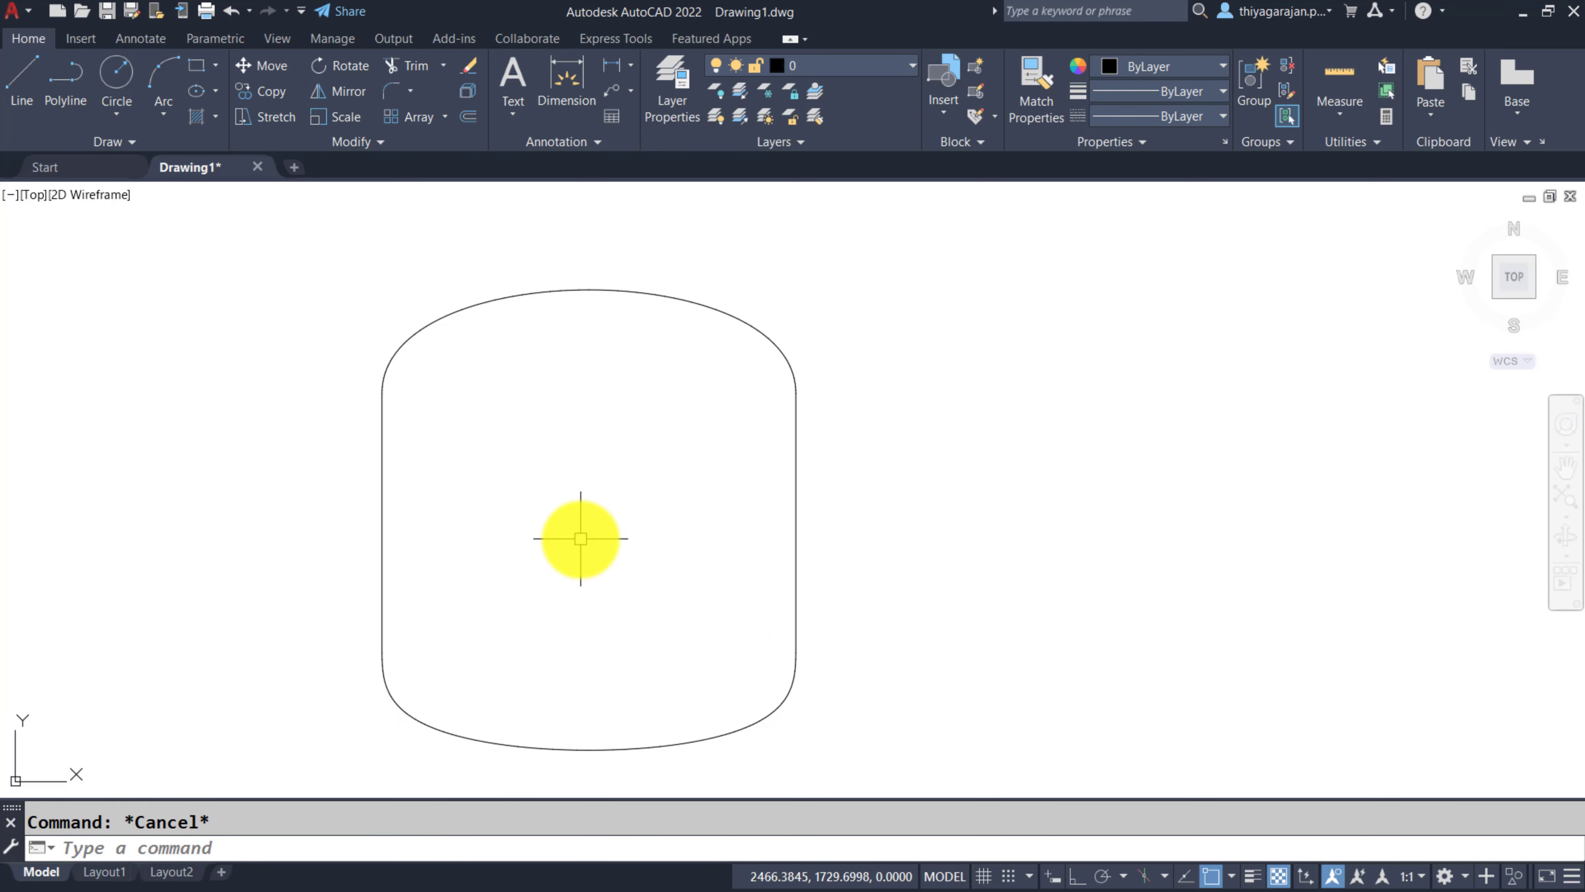
click(590, 751)
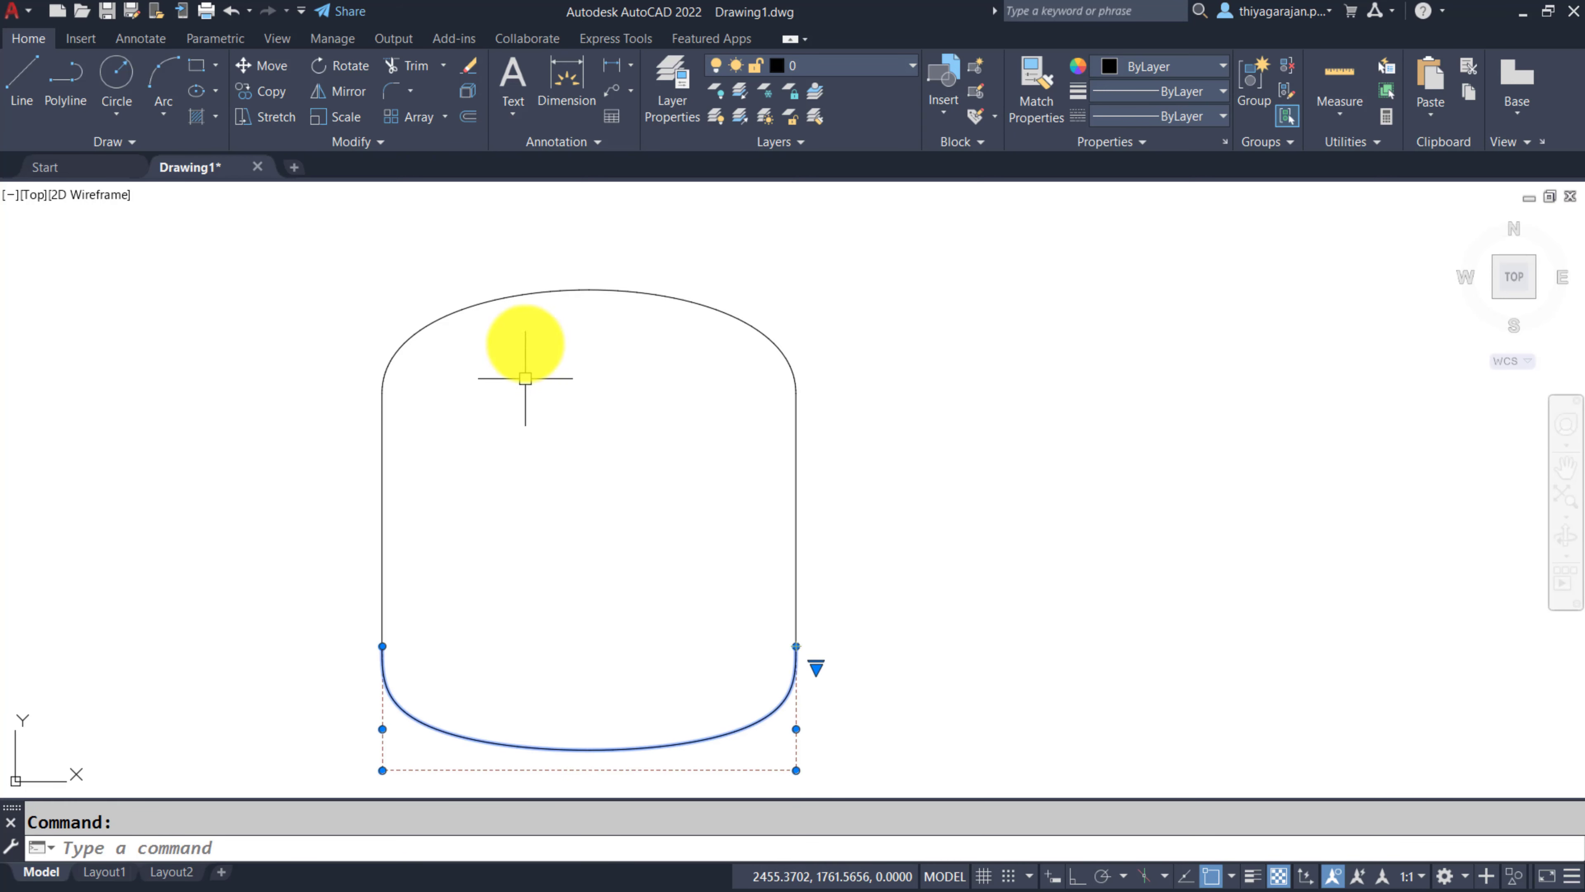
key(Escape)
click(562, 306)
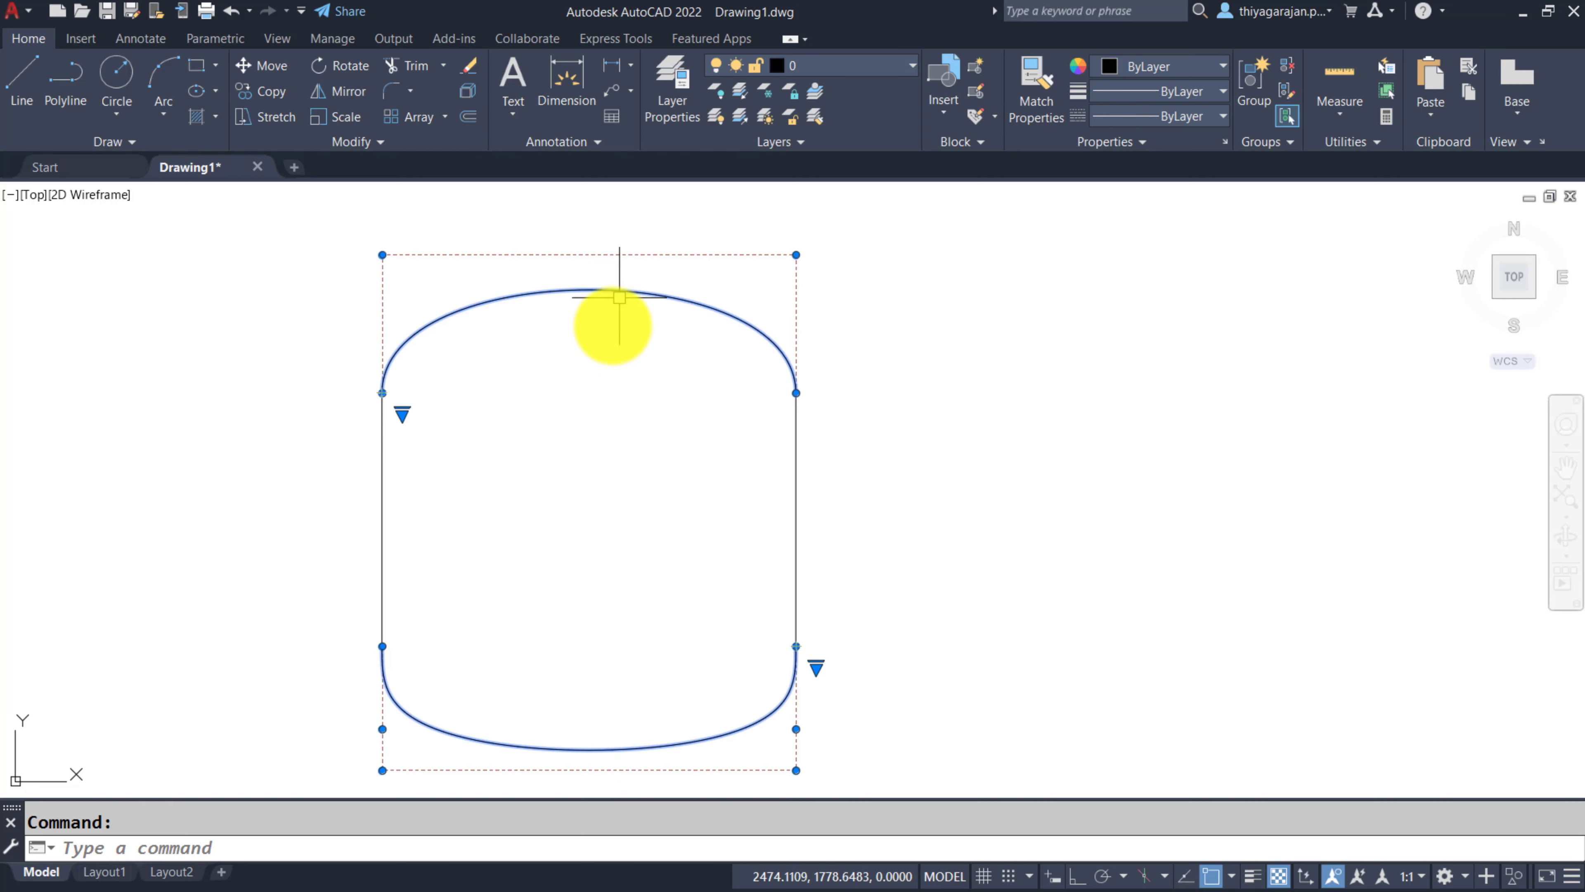
key(Escape)
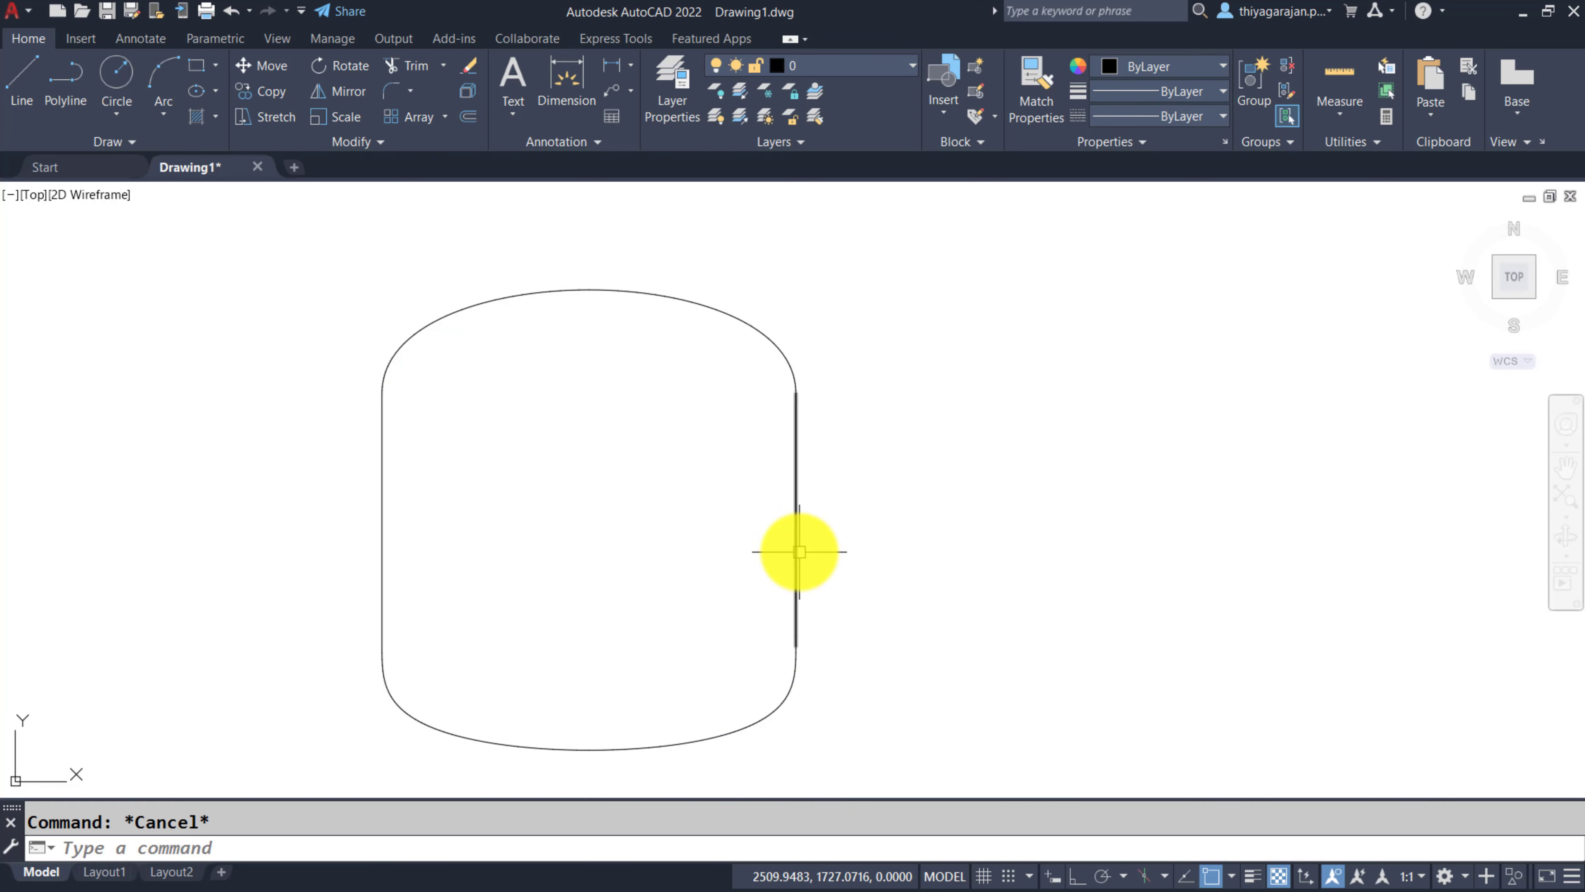